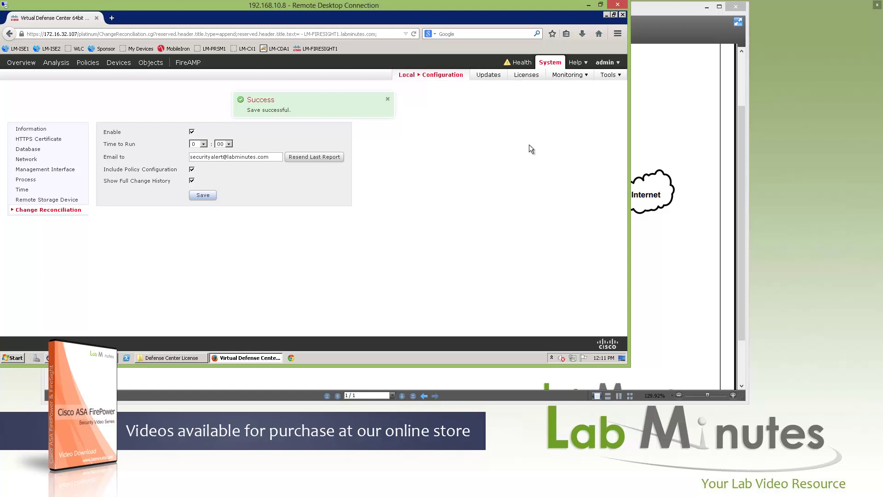
- Check the Product Updates page for new updates; version 5.3.1 has none available
left_click(483, 77)
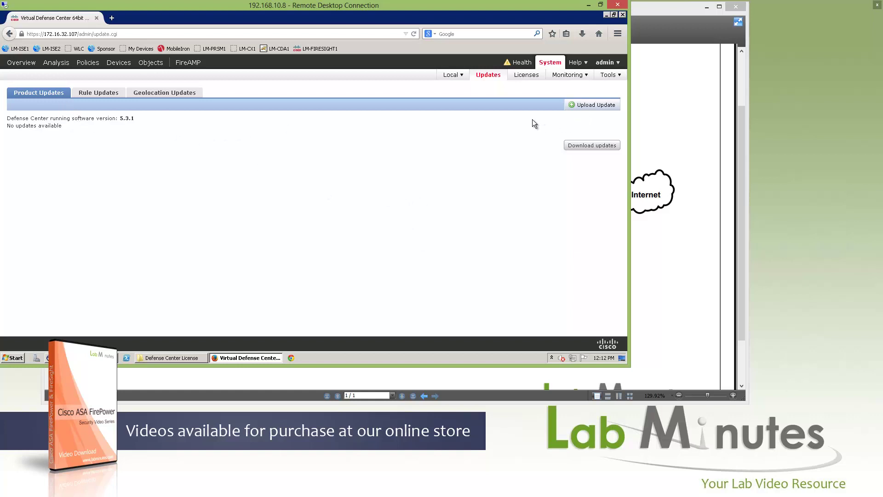
left_click(586, 146)
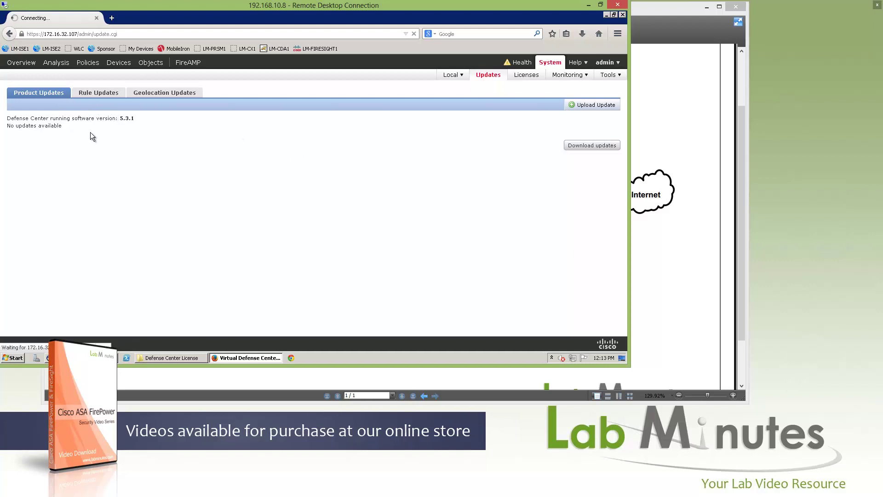
right_click(96, 94)
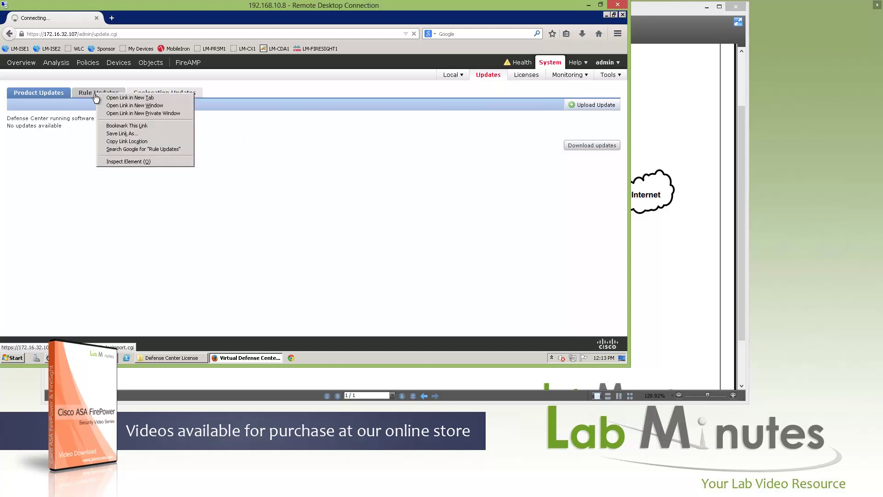
- Open Rule Updates in a new browser tab
left_click(131, 98)
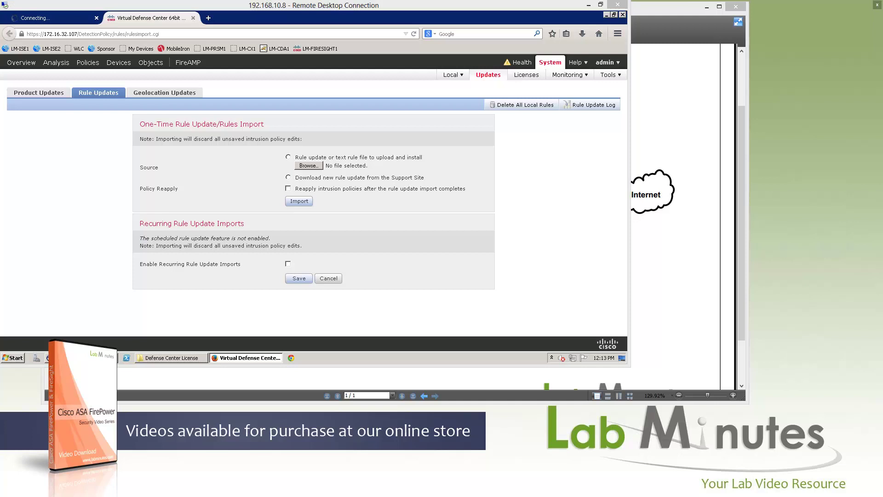
left_click(195, 178)
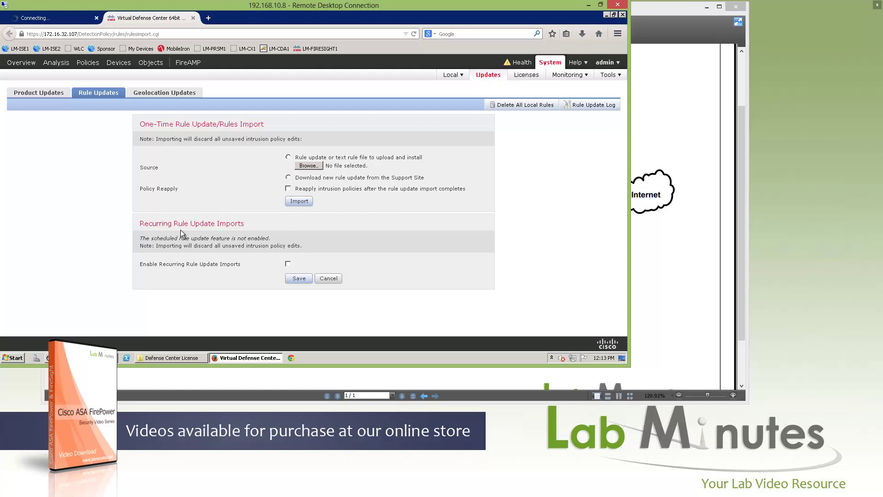
left_click_drag(211, 223, 148, 223)
- Enable recurring rule update imports to run daily at 1:00 AM
left_click(288, 264)
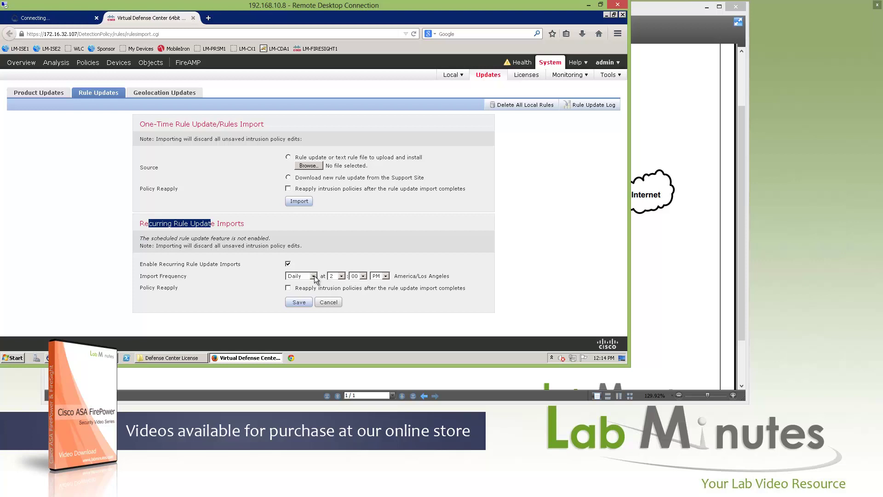
left_click(341, 275)
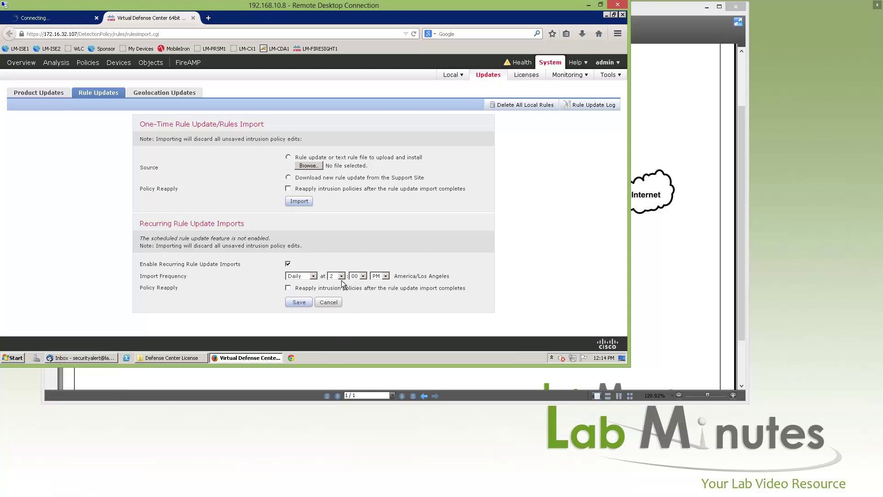
left_click(337, 291)
left_click(385, 276)
key("Return")
- Save the daily schedule and import a one-time rule update from the Support Site
left_click(299, 302)
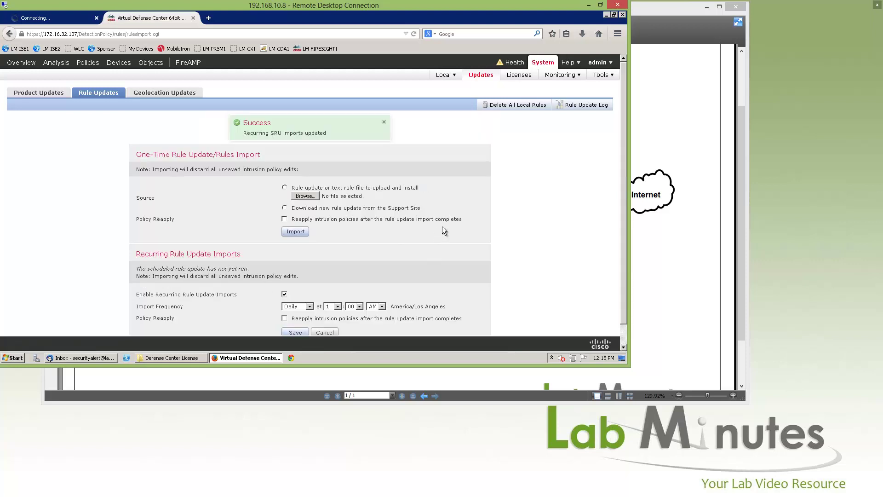
left_click(286, 208)
left_click(295, 232)
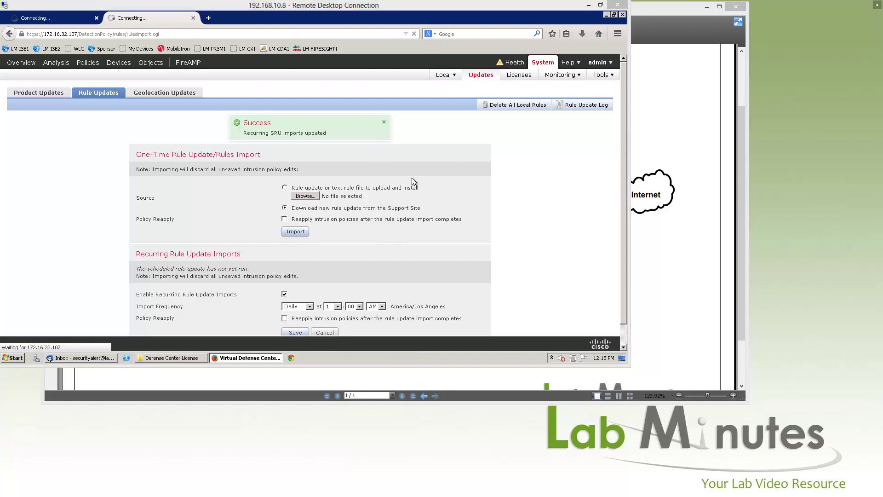
- Open Geolocation Updates in a new browser tab
right_click(172, 96)
left_click(203, 97)
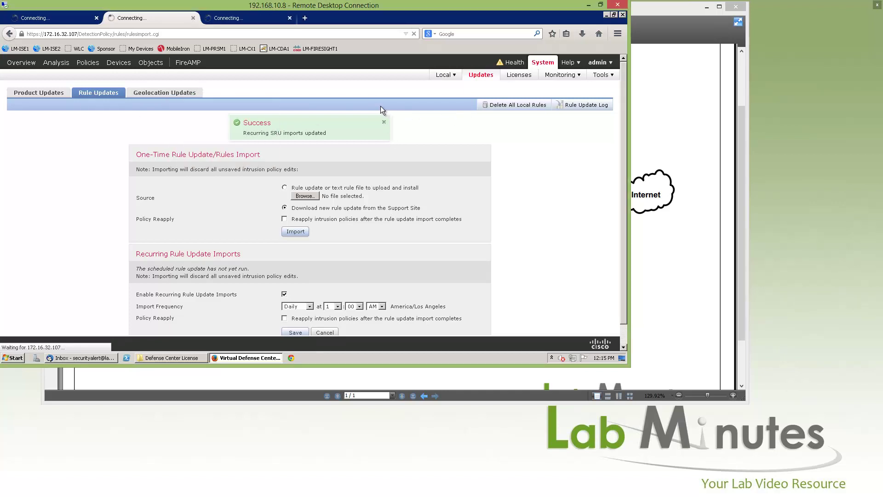
left_click(251, 18)
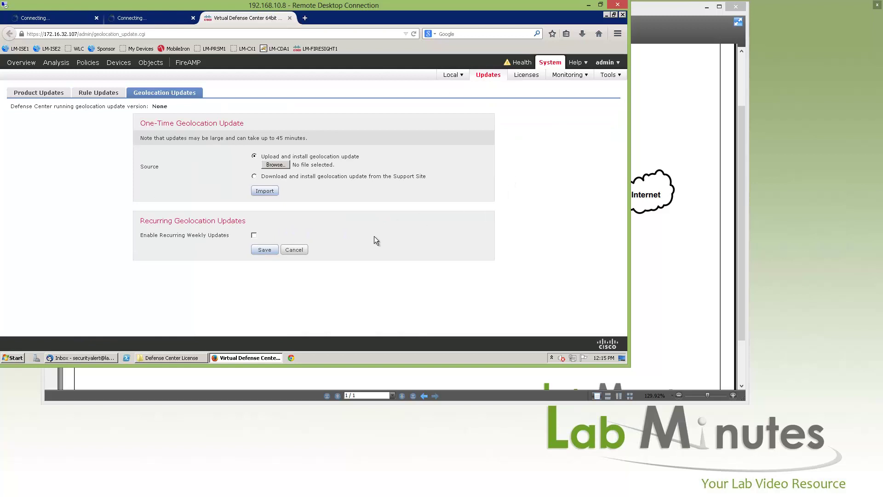
- Enable recurring weekly geolocation updates on Saturday at 01:00 AM and save
left_click(254, 235)
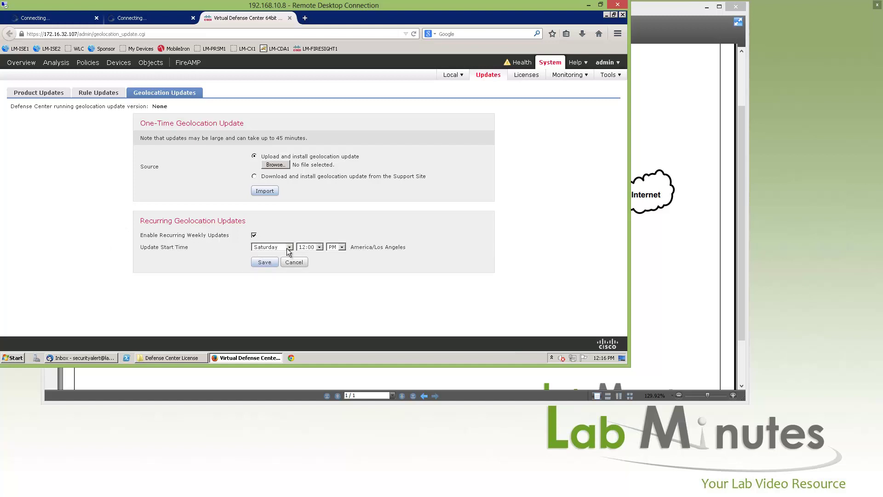
left_click(319, 247)
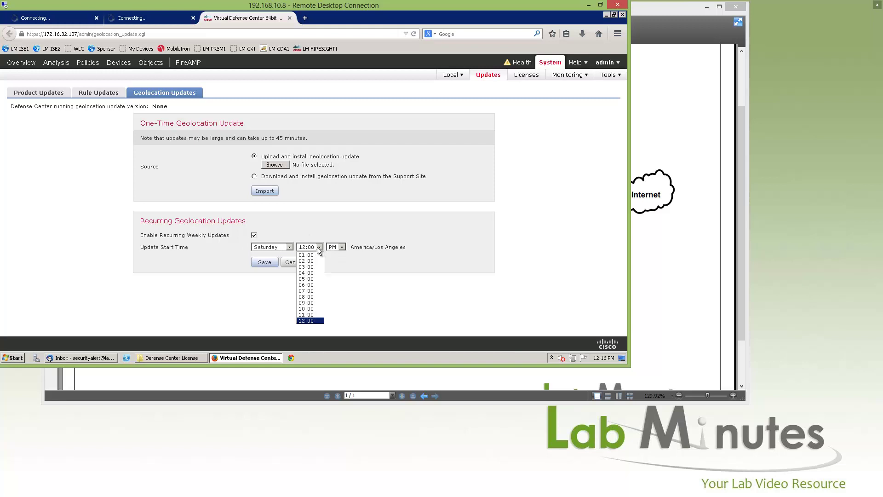
left_click(341, 248)
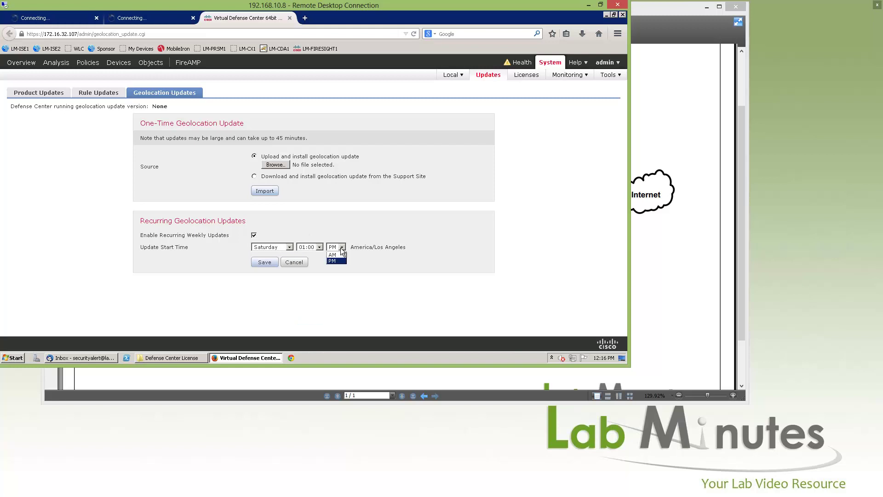
left_click(339, 254)
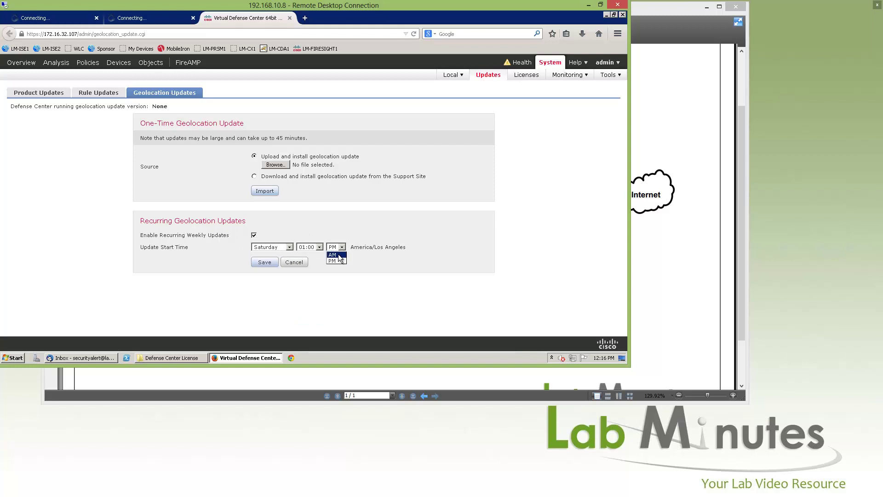
left_click(263, 263)
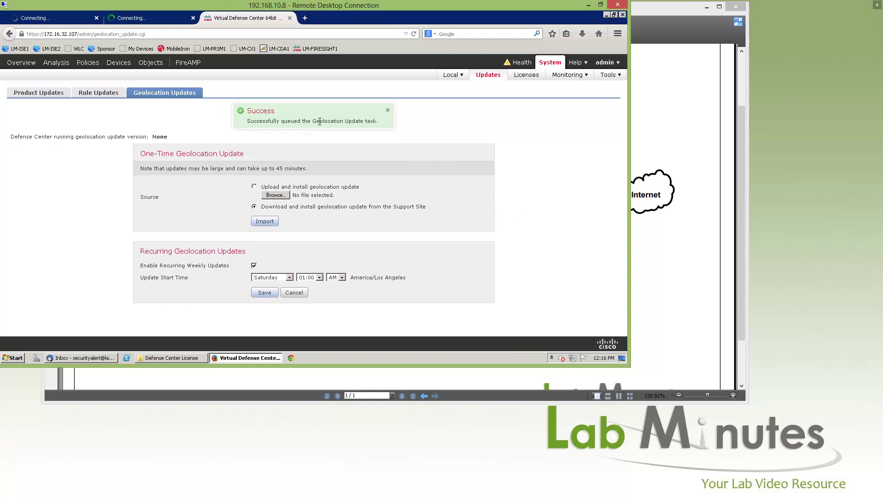
left_click_drag(273, 121, 324, 120)
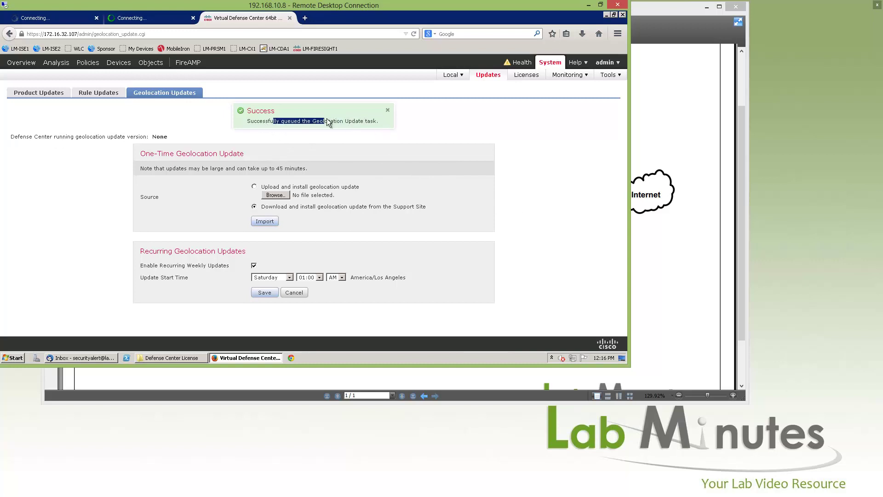
- Open Task Status in a new tab showing the Sourcefire Geolocation Update download running
left_click(575, 77)
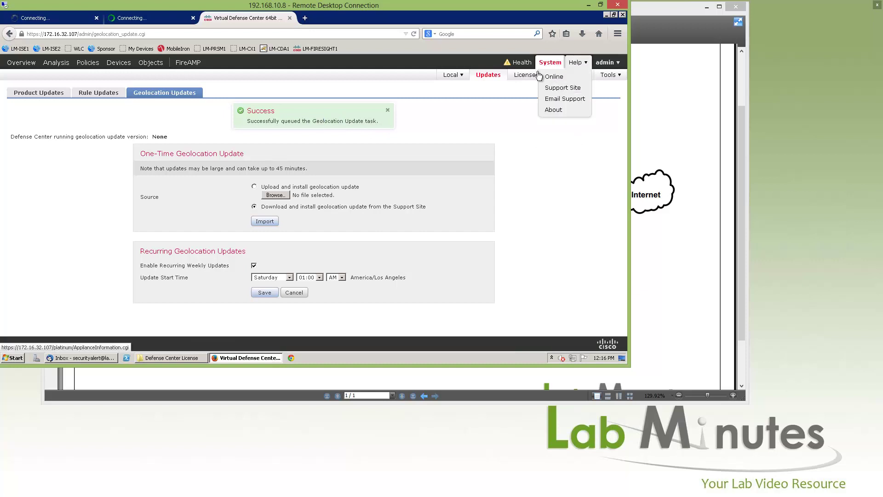
mouse_move(568, 75)
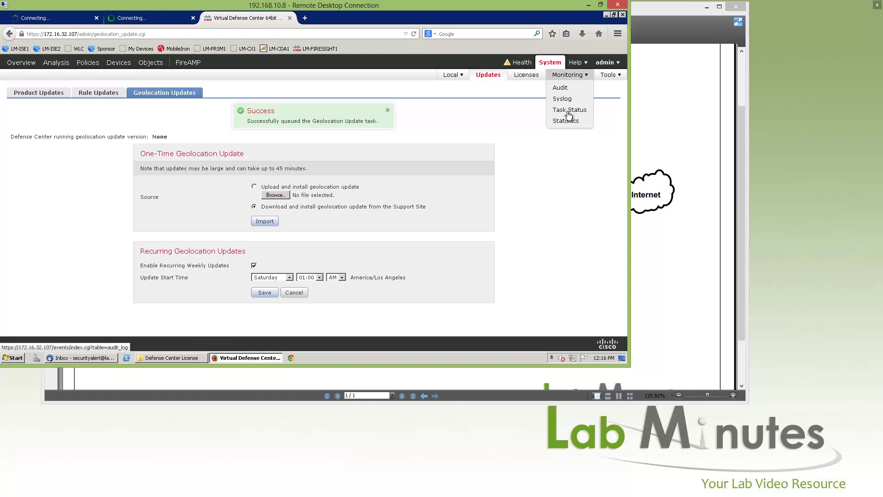
right_click(573, 112)
left_click(571, 117)
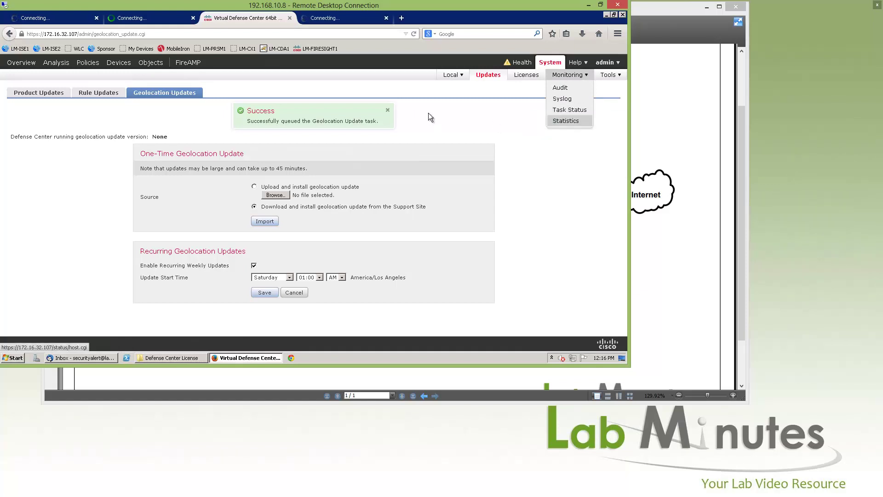
left_click(344, 18)
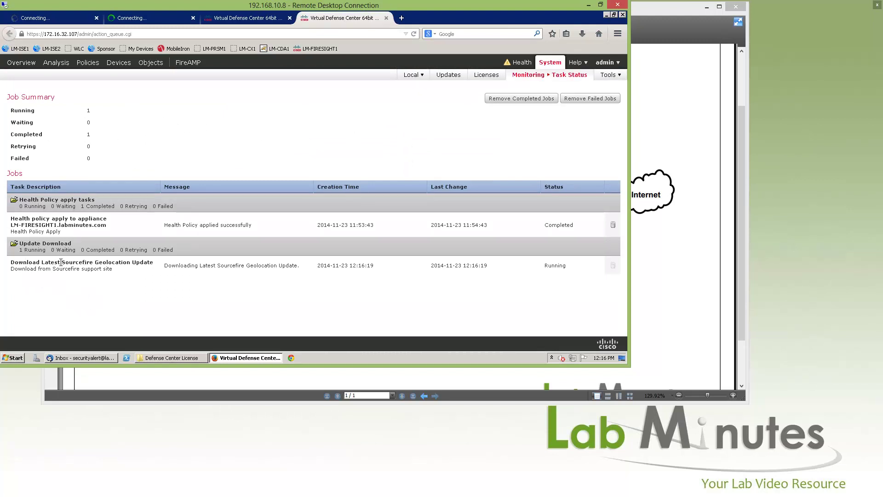
left_click_drag(145, 262, 61, 262)
- Go to the Policies > Actions > Alerts page and expand the Create Alert list
mouse_move(89, 67)
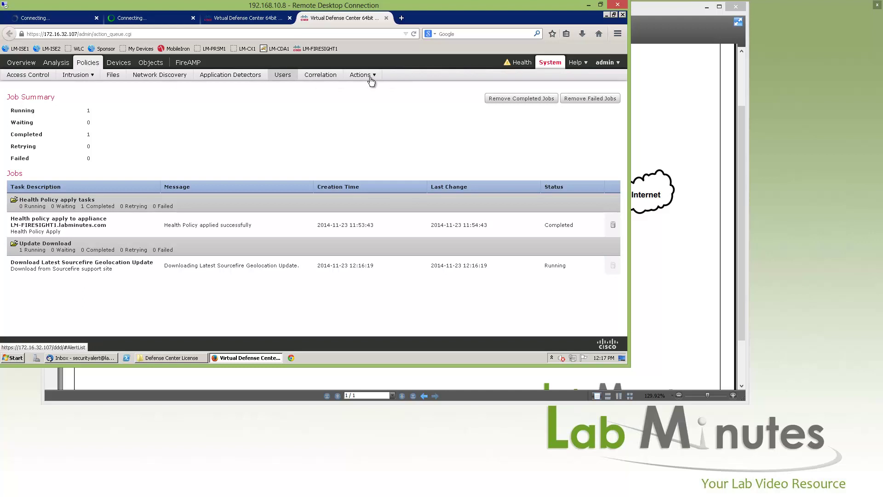
mouse_move(367, 76)
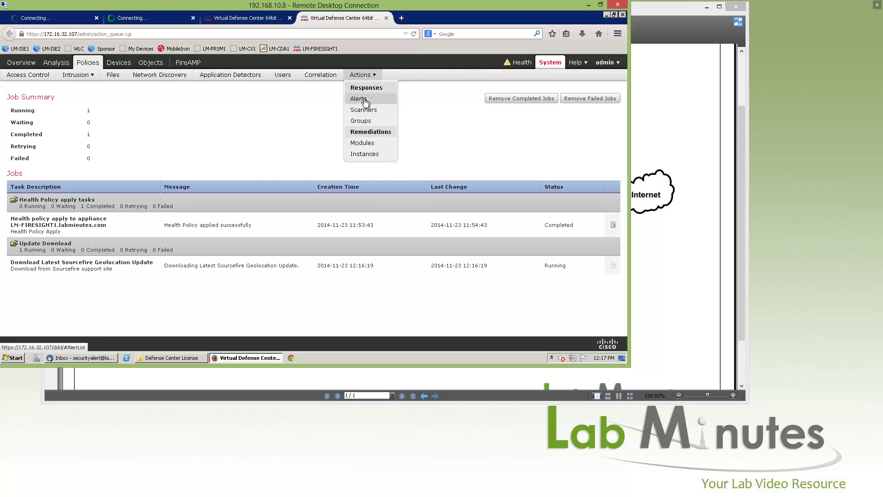
left_click(365, 100)
left_click(364, 101)
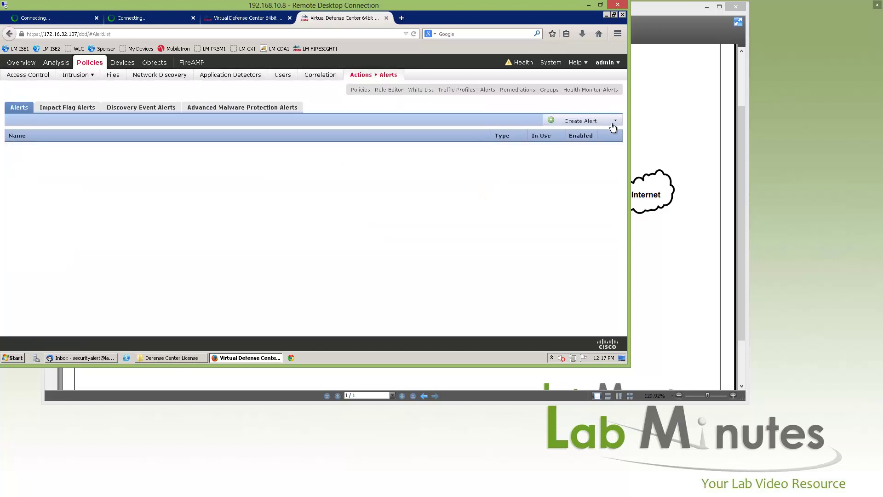
left_click(591, 121)
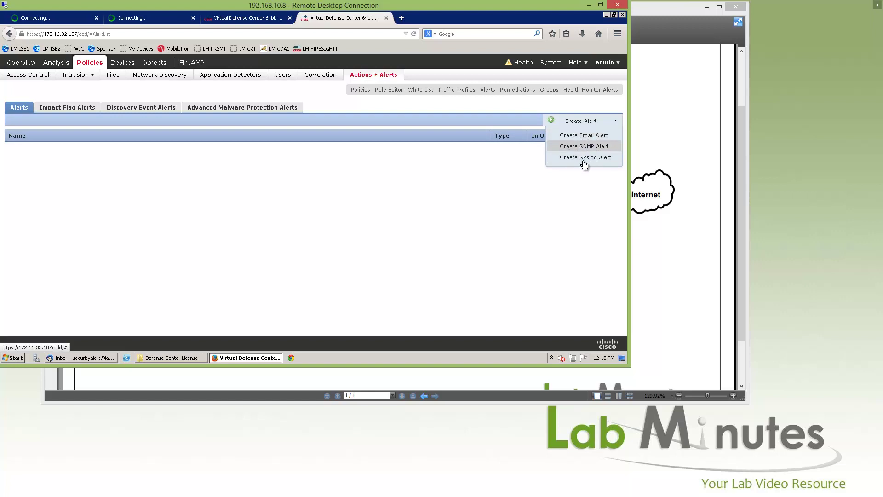
- Start an email alert named LM ALERT EMAIL, using the recipient address as sender too
left_click(590, 137)
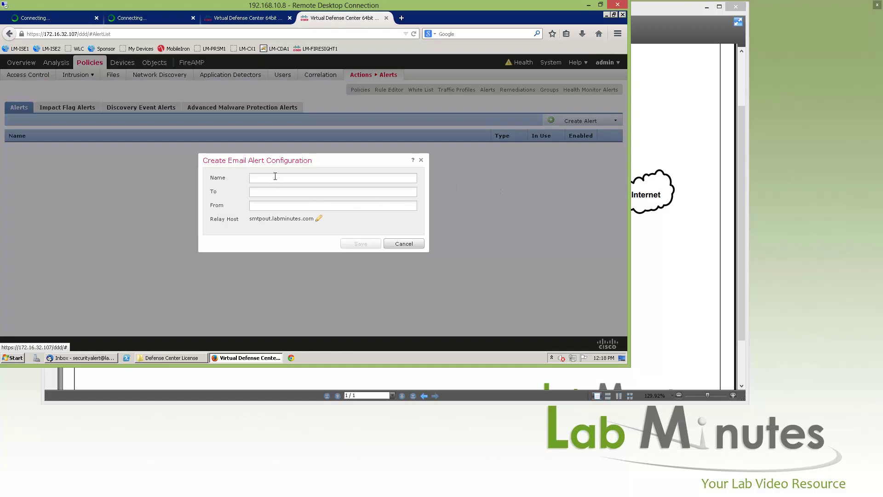
left_click(288, 178)
type("LM ALERT EM")
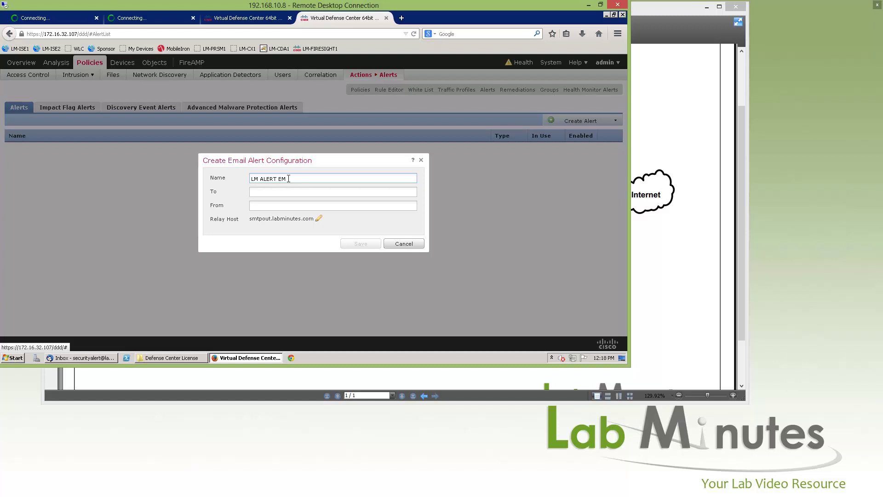
type("AIL")
key("Tab")
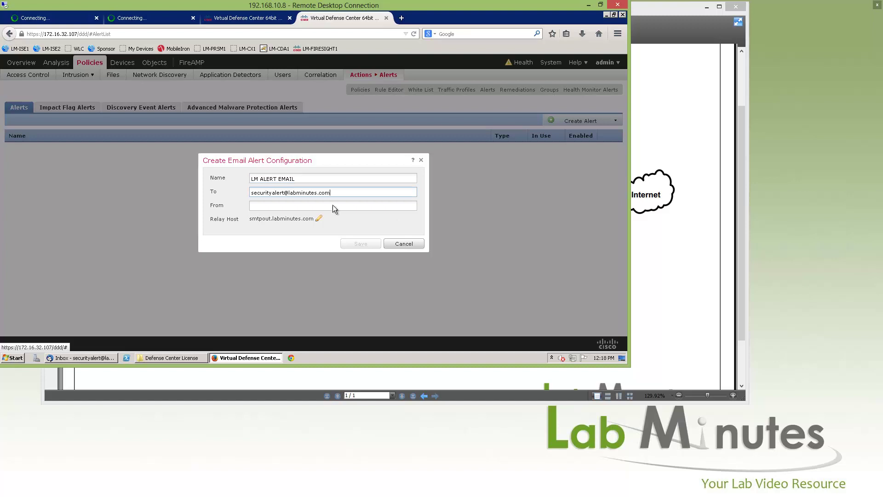
key("ctrl+a")
key("ctrl+c")
left_click(306, 207)
key("ctrl+v")
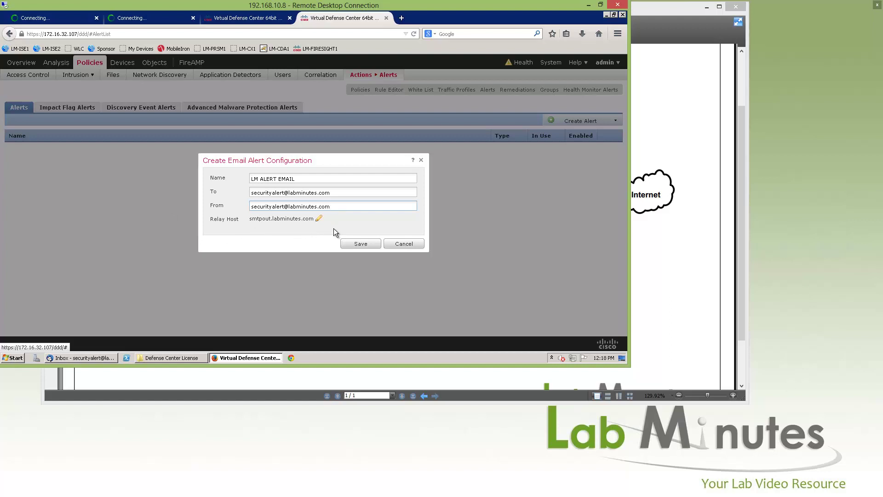
- Set the relay host to smtpout.labminutes.com and save the email alert
left_click(320, 219)
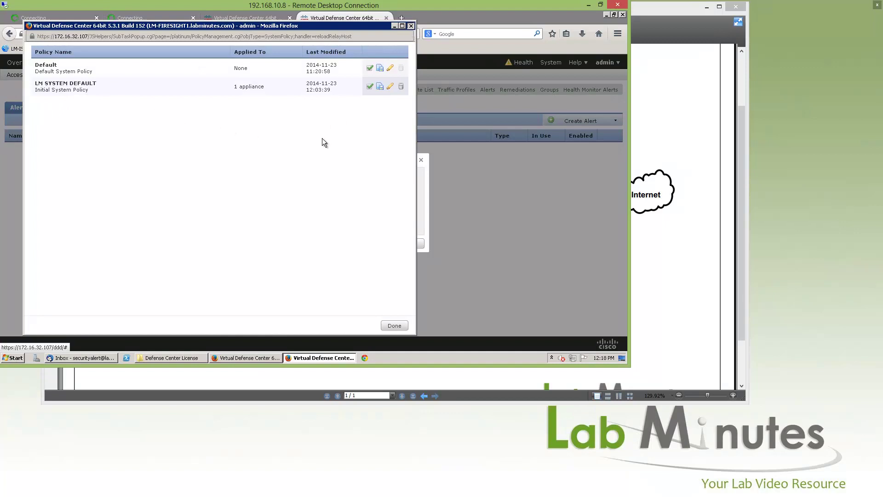
left_click(394, 325)
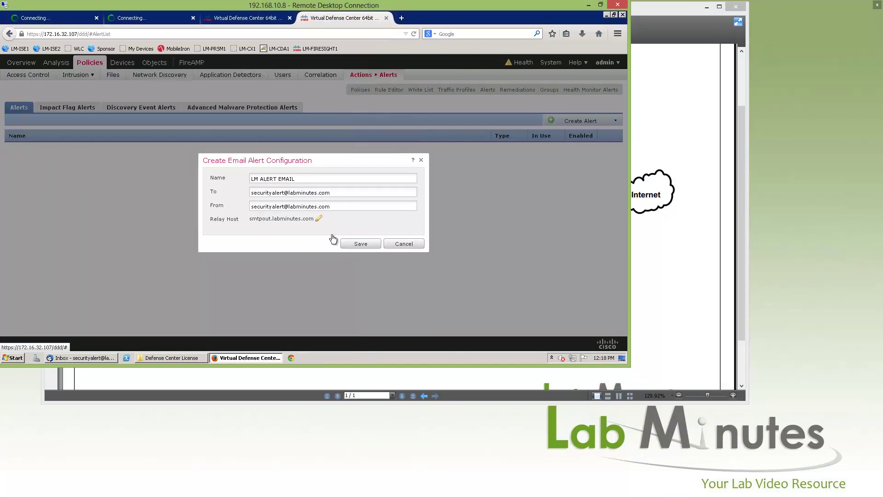
left_click(361, 244)
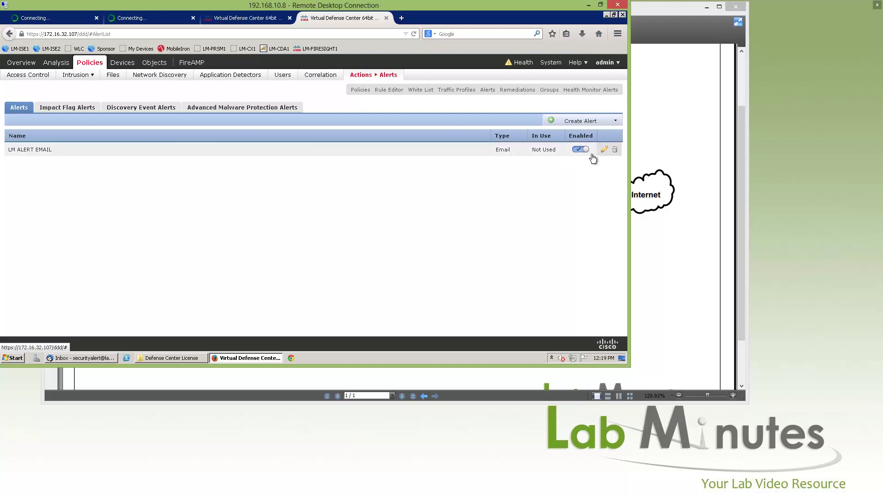
- Create an SNMP alert named LM ALERT SNMP using version v2
left_click(589, 122)
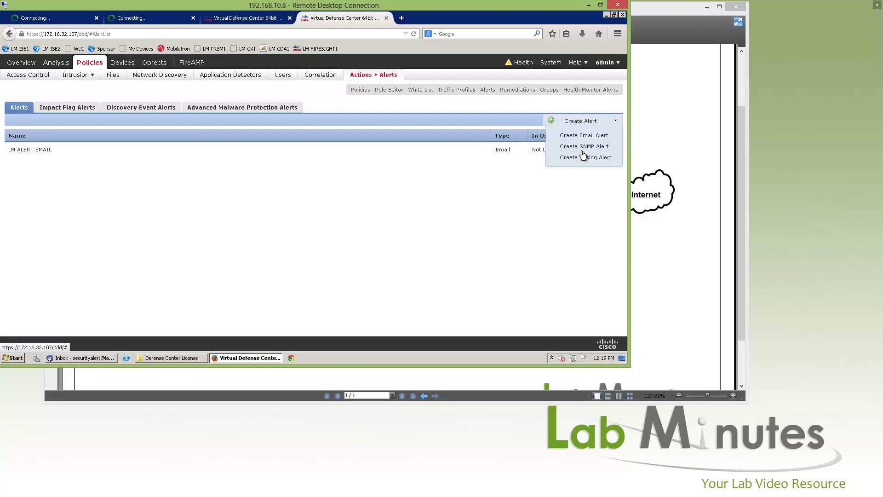
left_click(583, 149)
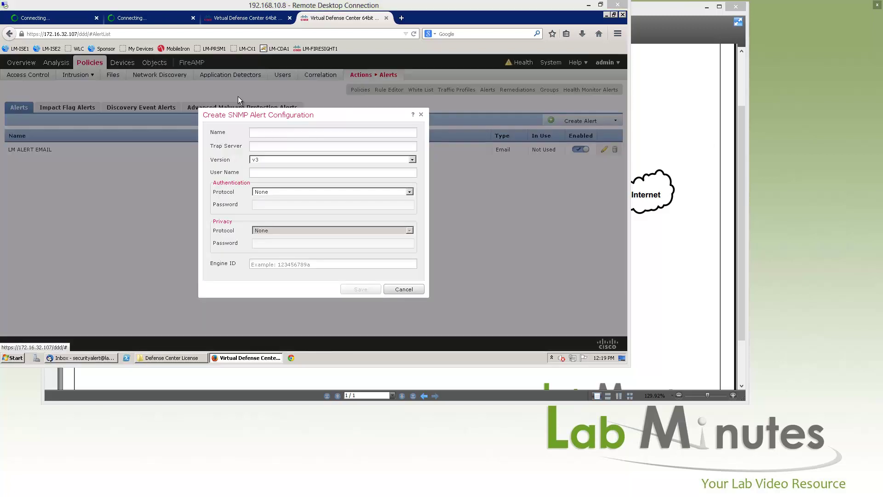
left_click(260, 134)
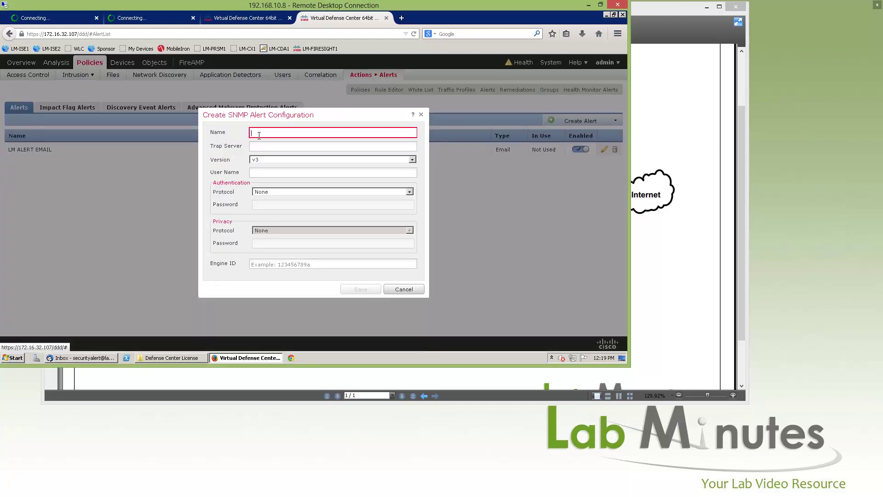
type("LM ALERT SNMP")
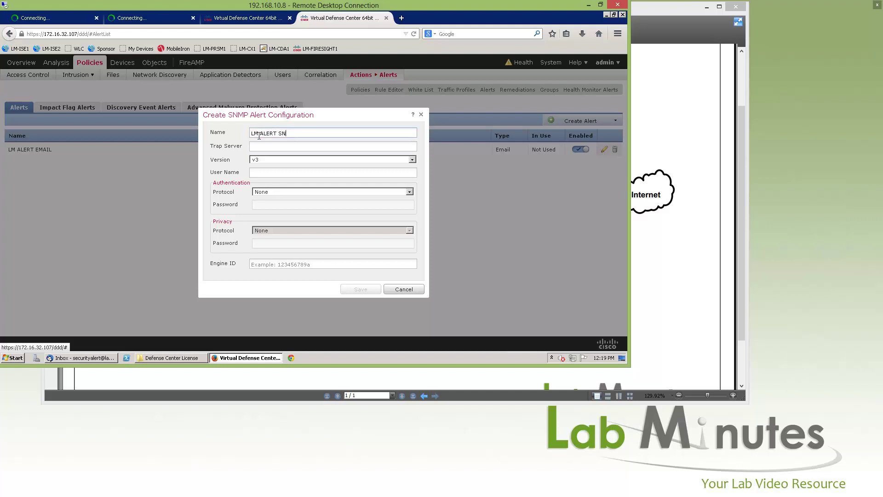
left_click(398, 161)
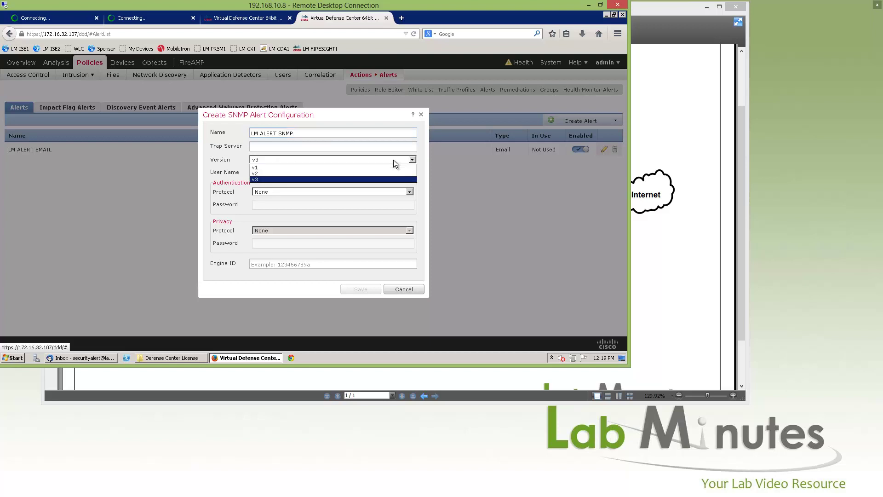
left_click(357, 173)
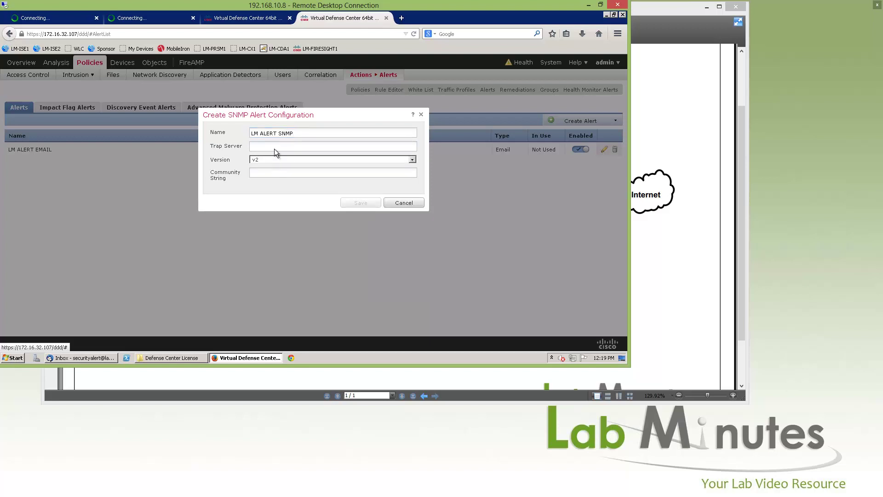
- Set trap server 172.16.32.40, enter the community string, and save the SNMP alert
left_click(275, 148)
type("172.16.32.40")
key("ctrl+a")
left_click(271, 172)
type("cisco")
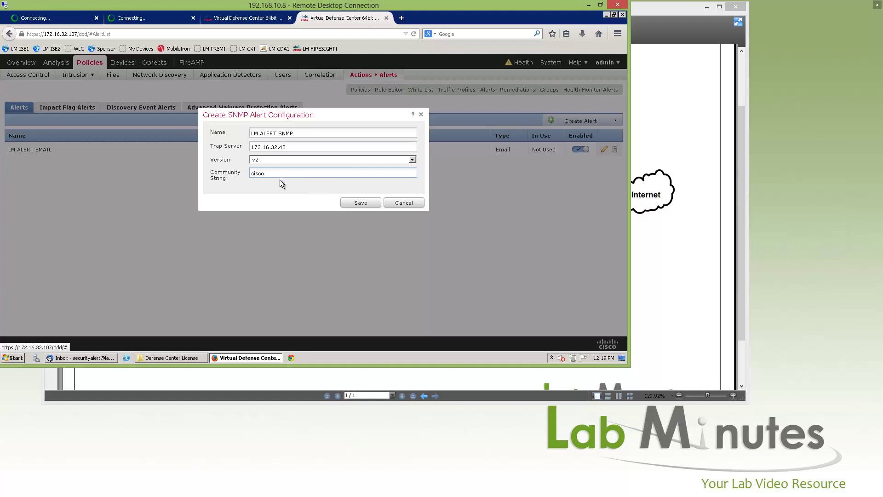
left_click(371, 203)
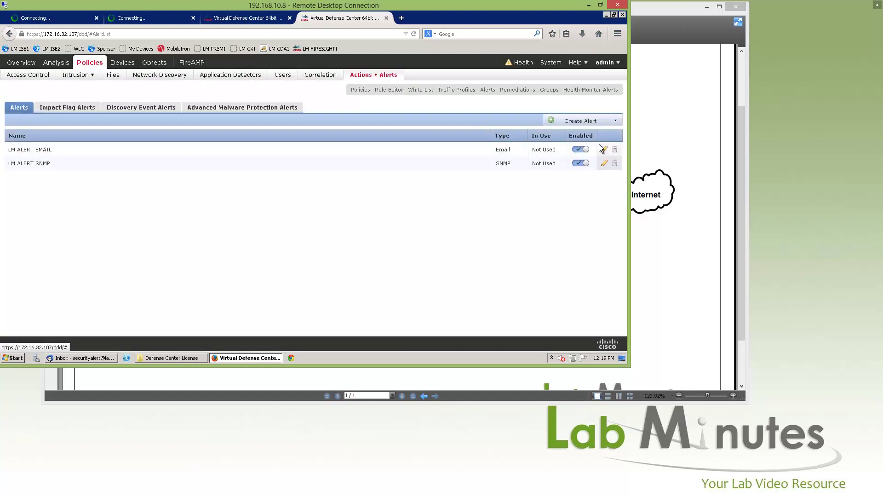
- Create syslog alert LM ALERT SYSLOG to host 172.16.32.40, keeping port 514, and save
left_click(616, 121)
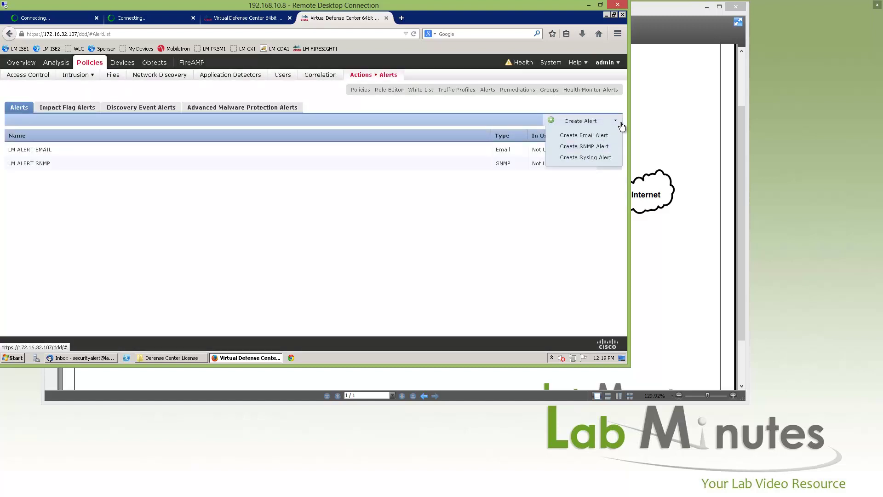
left_click(590, 158)
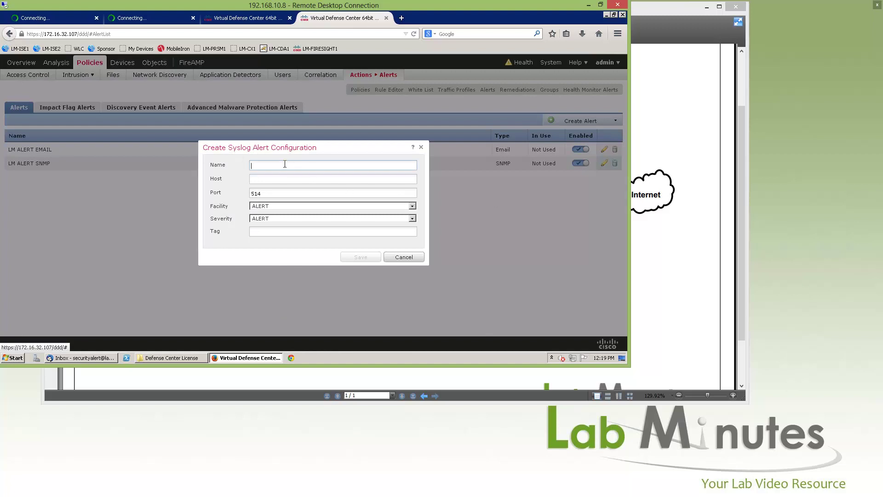
type("LM ALERT SYSLOG")
left_click(270, 179)
type("172.16.32.")
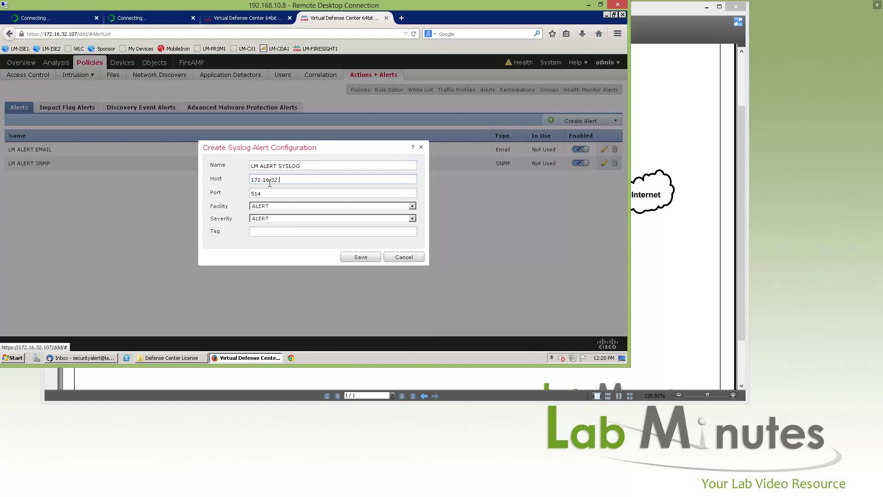
type("40")
left_click(361, 257)
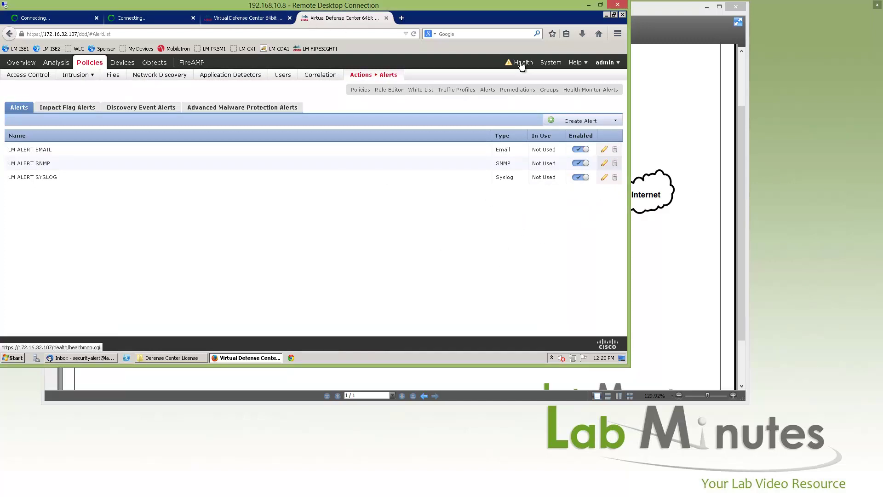
- Start a health alert LM DEVICE HEARTBEAT using LM ALERT EMAIL for the Appliance Heartbeat module
mouse_move(523, 66)
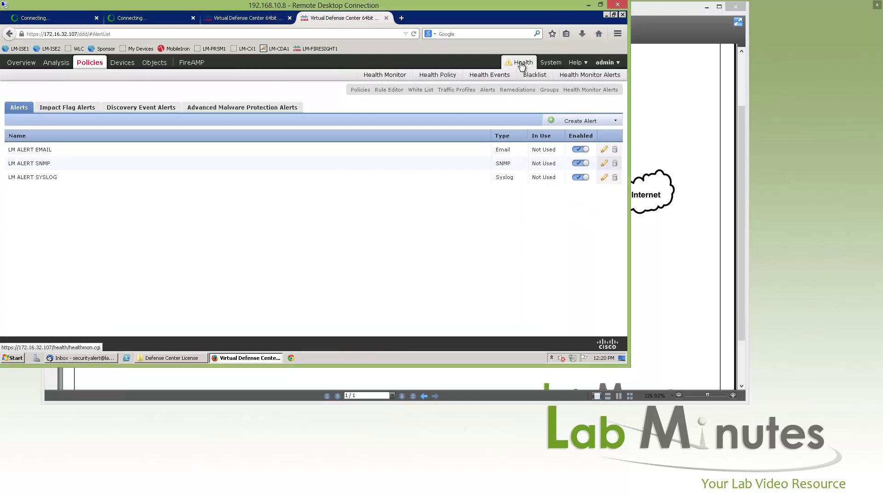
left_click(595, 77)
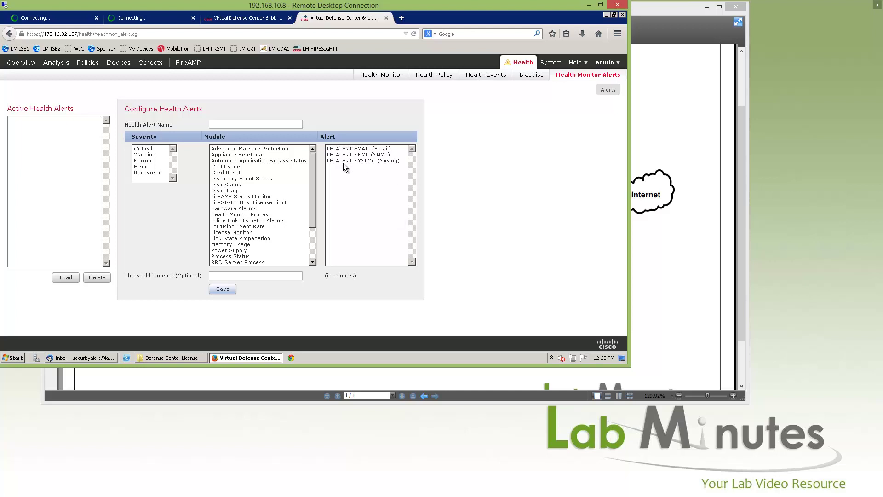
left_click(364, 149)
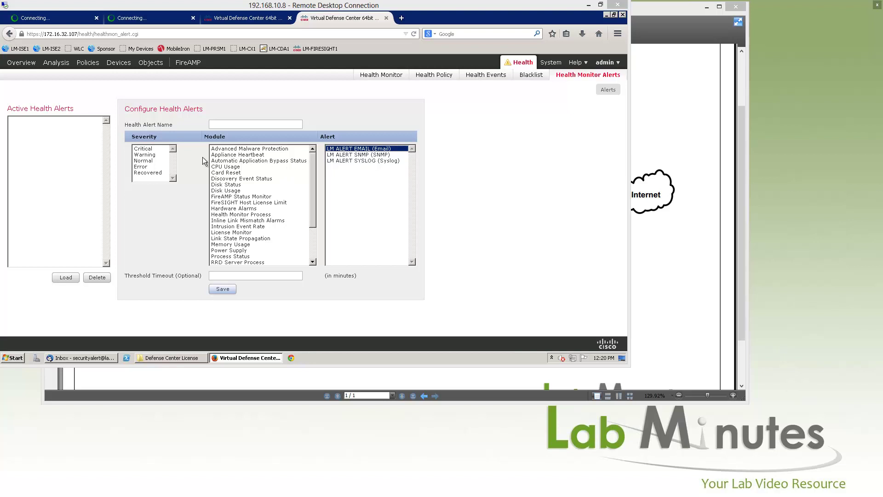
left_click(243, 155)
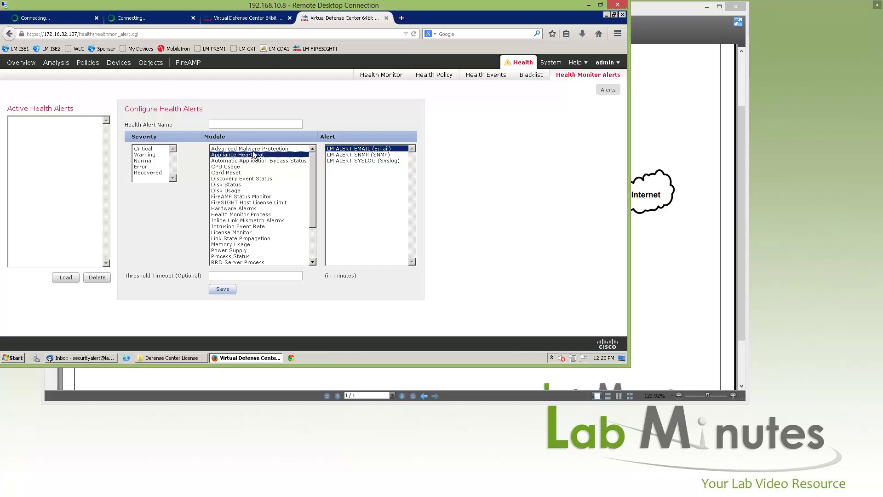
left_click(226, 125)
type("LM")
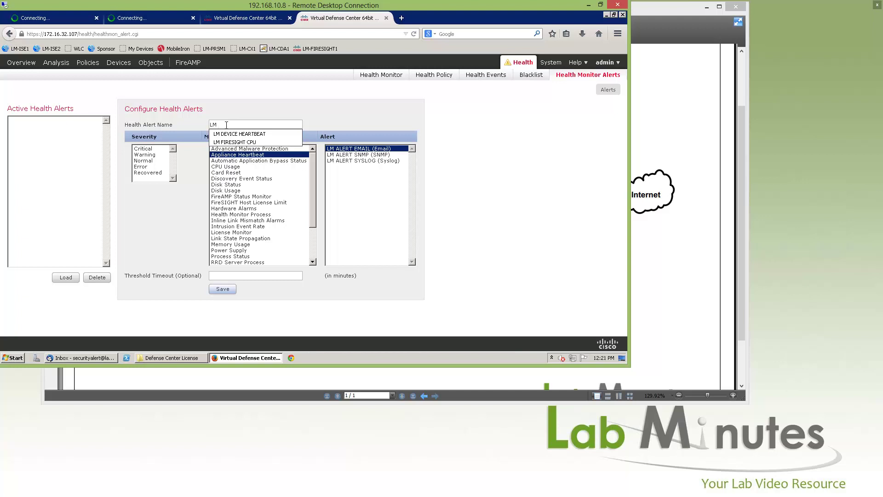
type(" DEVICE HEAR")
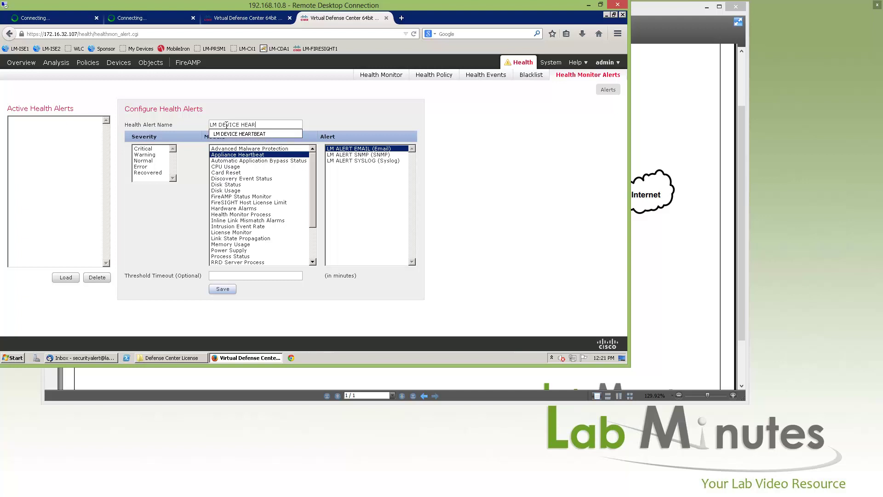
type("TBEAT")
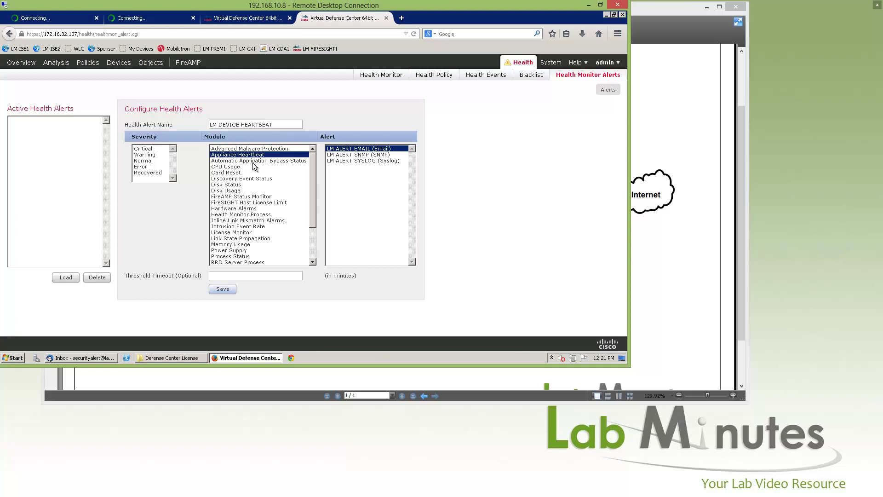
- Select Critical, Warning, Error and Recovered severities and save the health alert
left_click(150, 156, "ctrl")
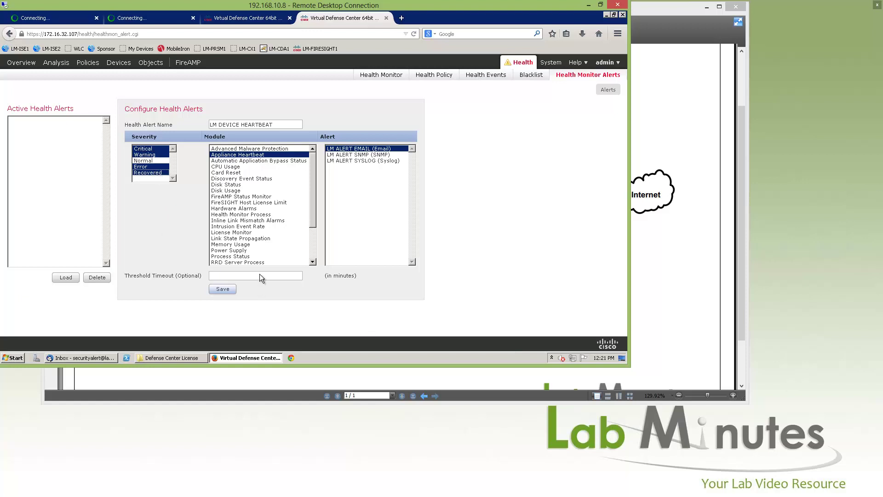
left_click(213, 274)
left_click(223, 290)
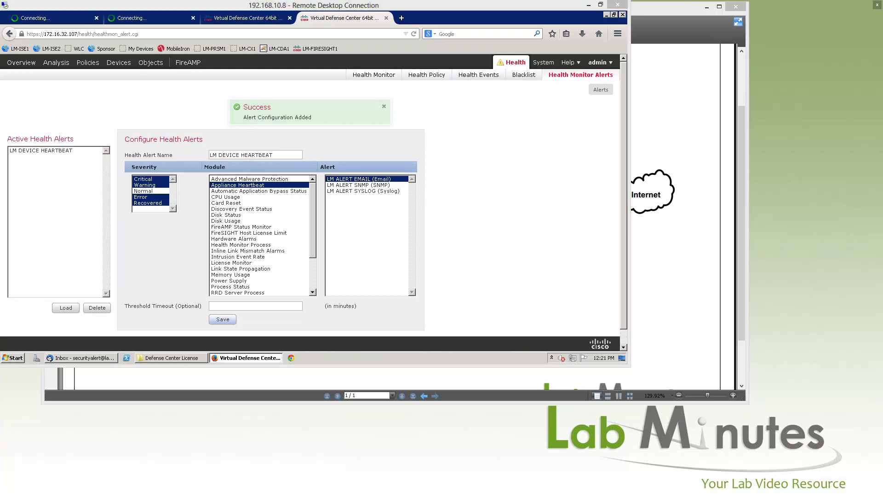
- Save a health alert named LM FIRESIGHT CPU for CPU Usage, alerting on Critical and Warning only
double_click(270, 155)
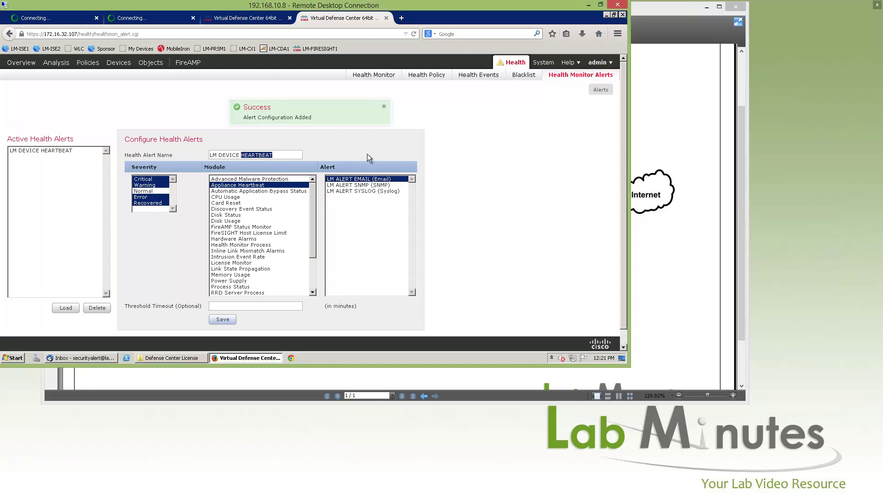
left_click(277, 197)
left_click_drag(219, 155, 406, 145)
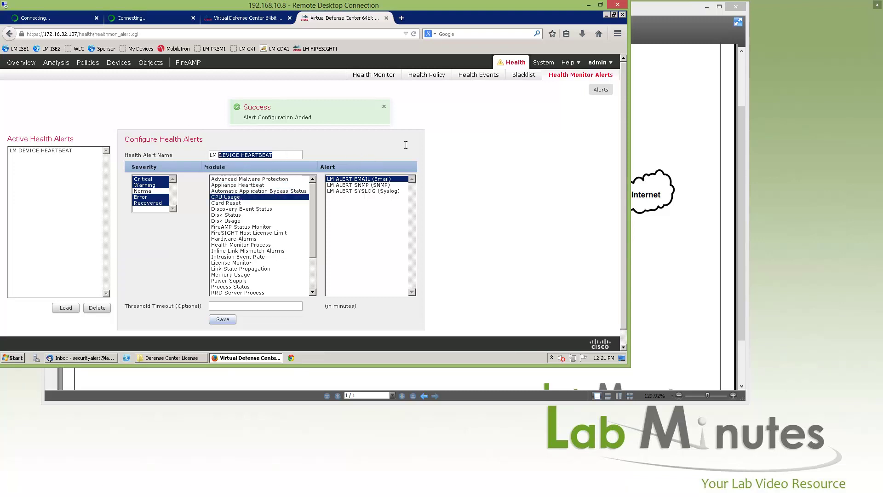
type("FIRE")
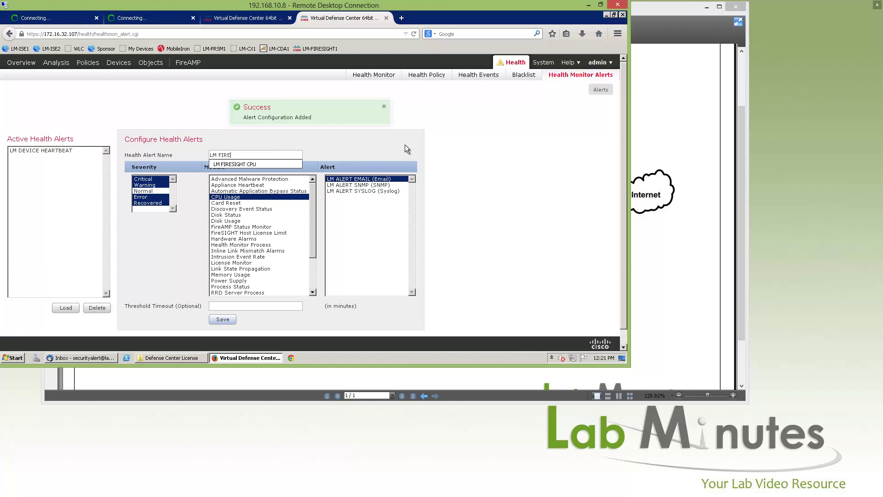
type("SIGHT CPU")
left_click(404, 145)
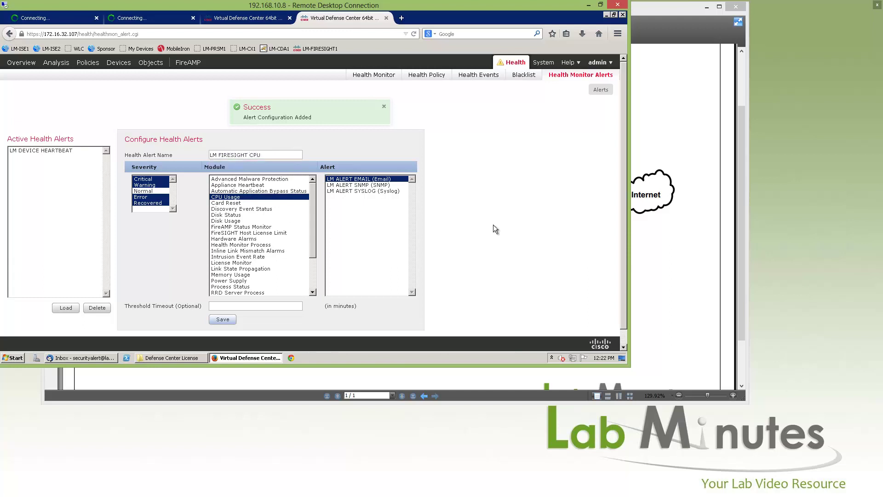
left_click(151, 198)
left_click(152, 179)
left_click(151, 185, "ctrl")
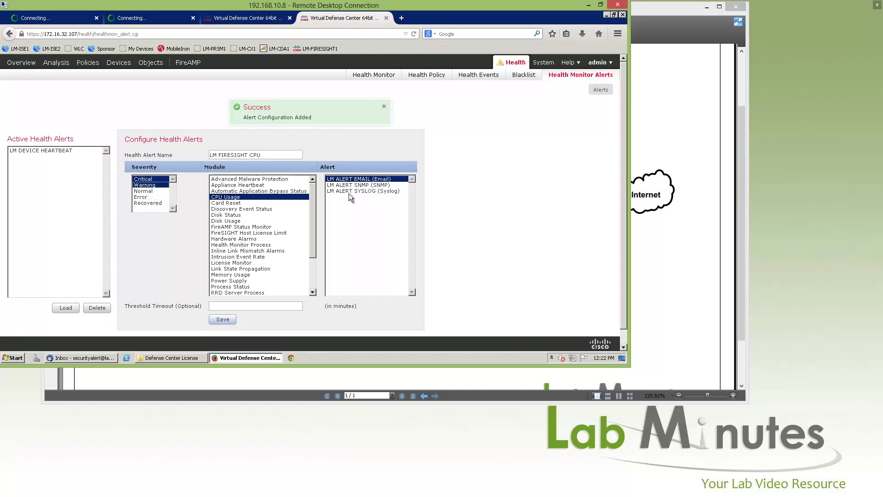
left_click(231, 322)
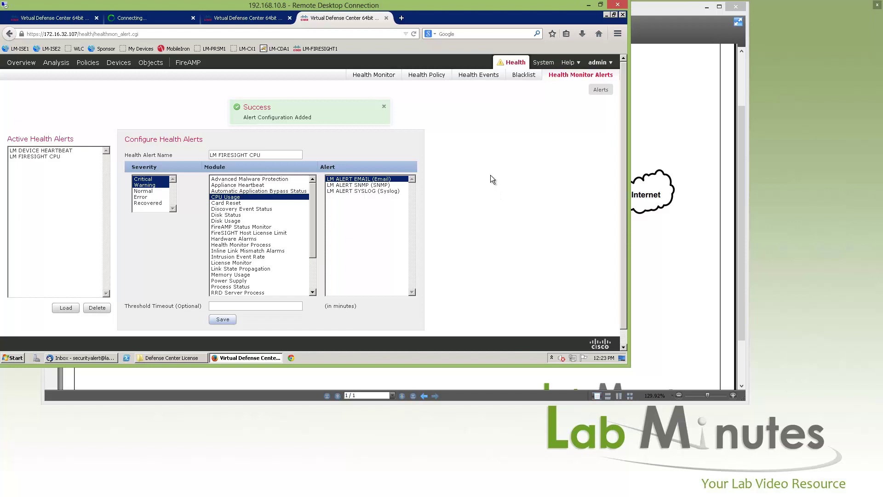
- Show the Product Updates list and highlight the count of downloaded updates
left_click(50, 18)
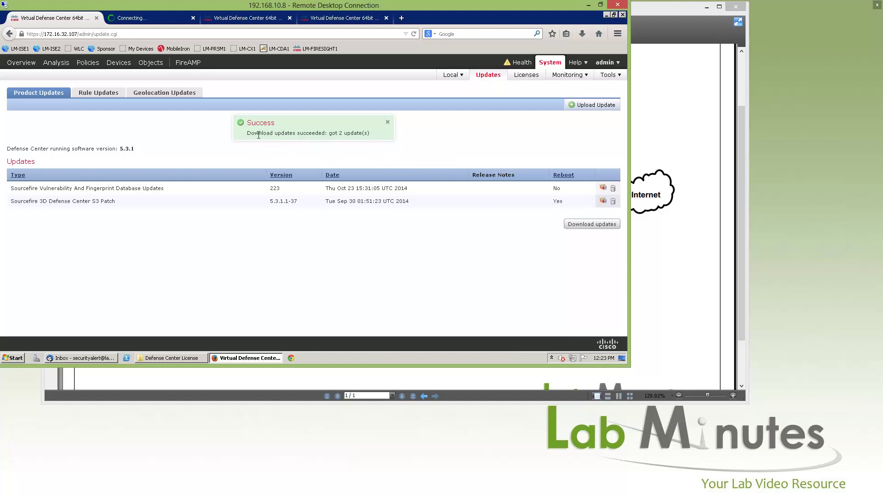
left_click_drag(377, 134, 338, 134)
left_click(146, 249)
- Highlight the vulnerability database 223 update and the S3 Patch 5.3.1.1-37 name and version
left_click_drag(21, 188, 140, 189)
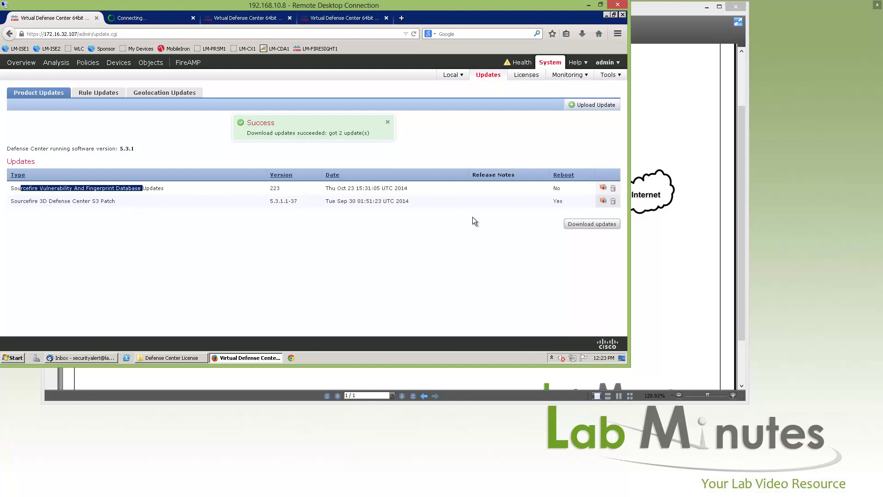
left_click(302, 222)
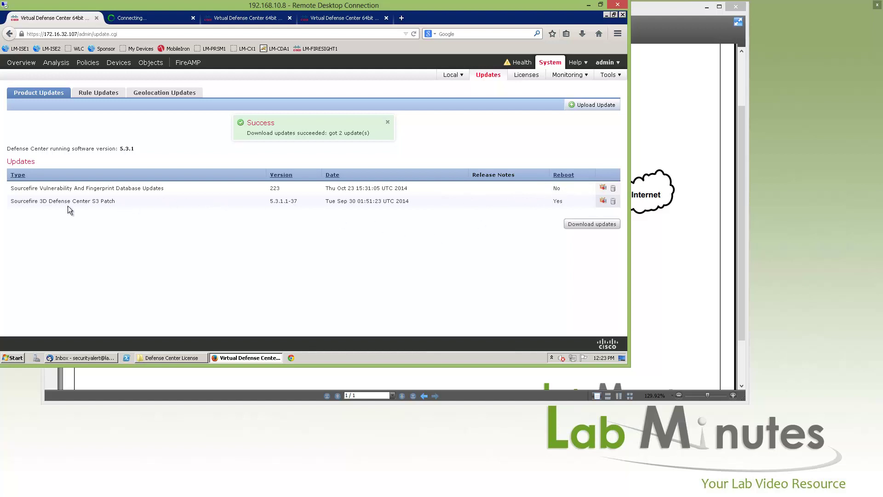
left_click_drag(90, 201, 14, 201)
left_click_drag(115, 201, 90, 201)
left_click_drag(270, 201, 298, 202)
left_click(561, 201)
- Check the scheduled rule update import settings, then start loading the Audit Log in another tab
left_click(117, 93)
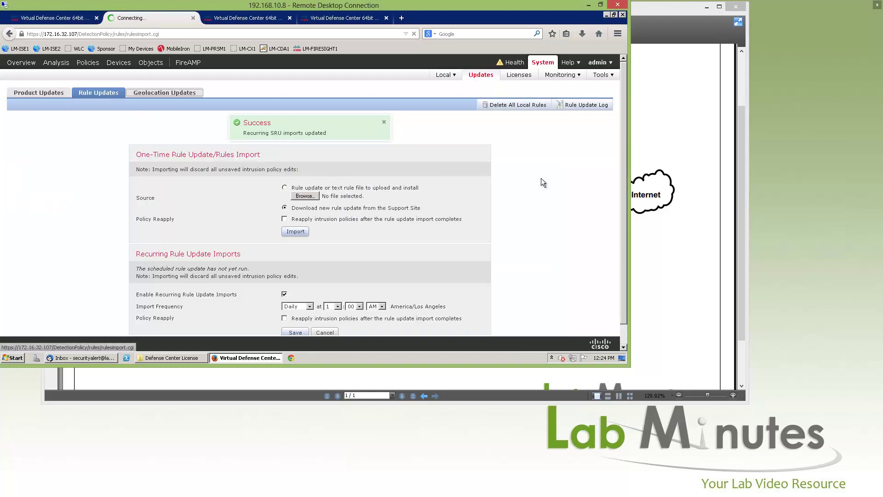
mouse_move(560, 78)
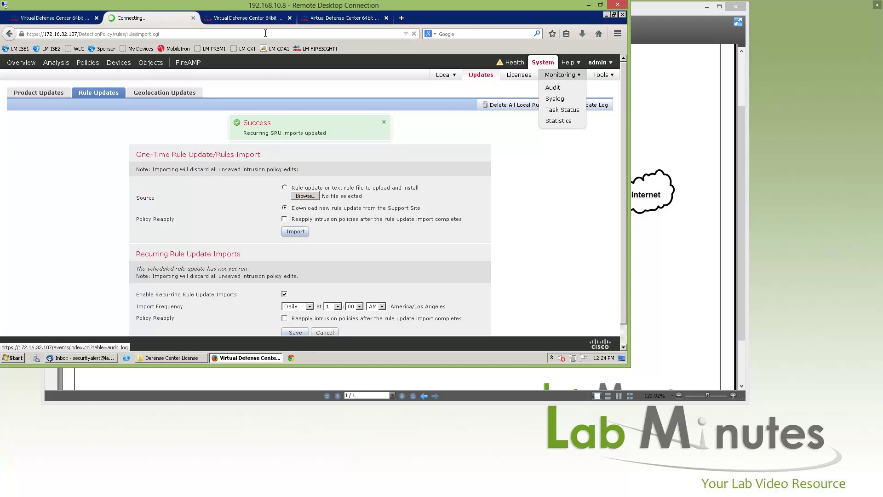
key("ctrl+Tab")
mouse_move(543, 62)
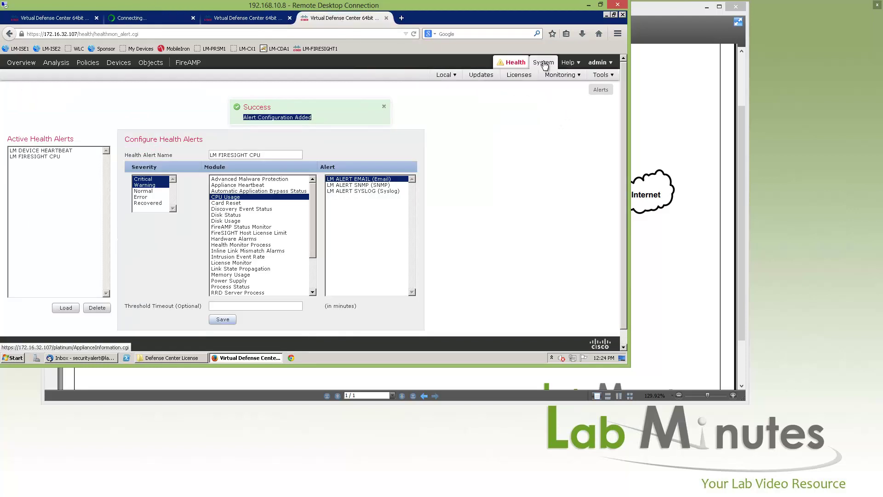
left_click(557, 90)
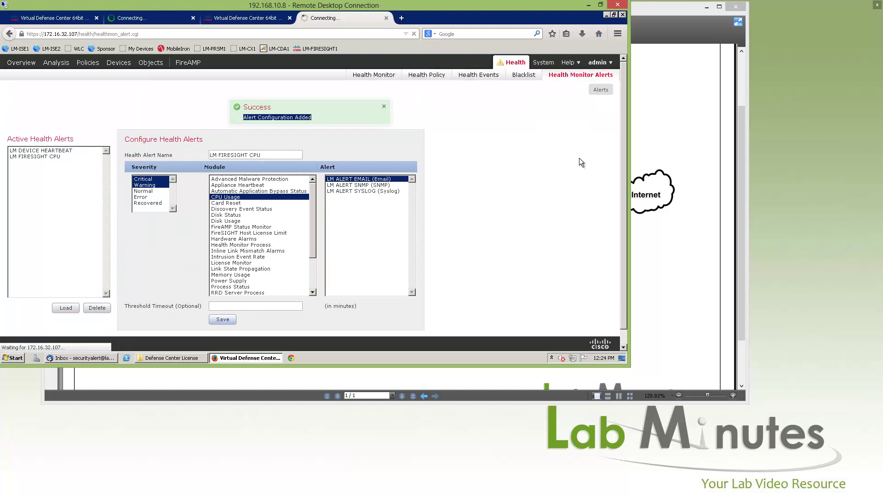
- Open Task Status from the geolocation updates tab while the audit log loads
left_click(255, 18)
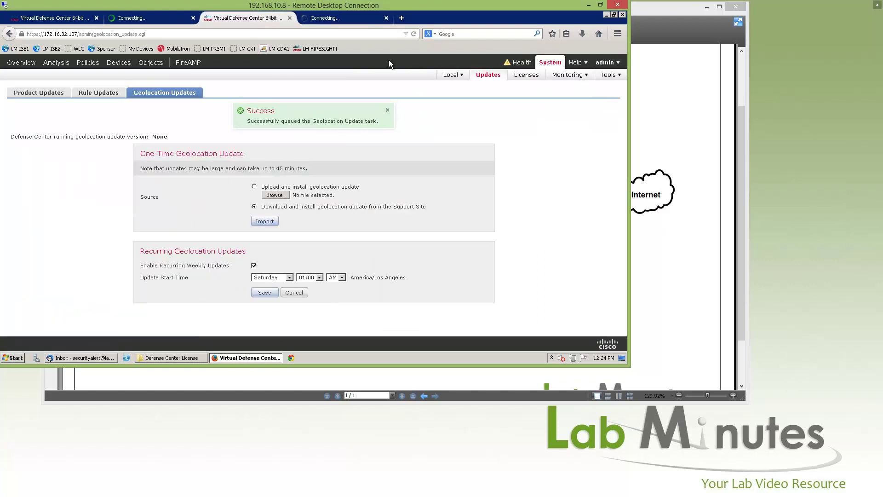
mouse_move(565, 78)
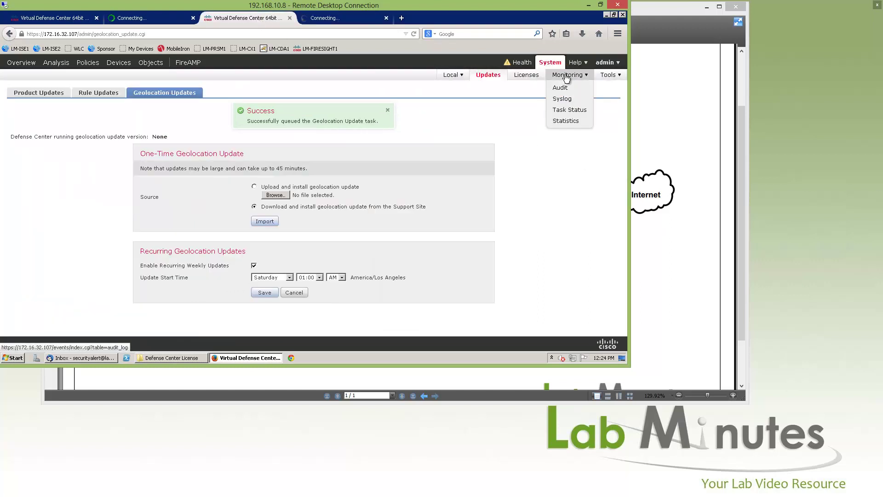
left_click(570, 111)
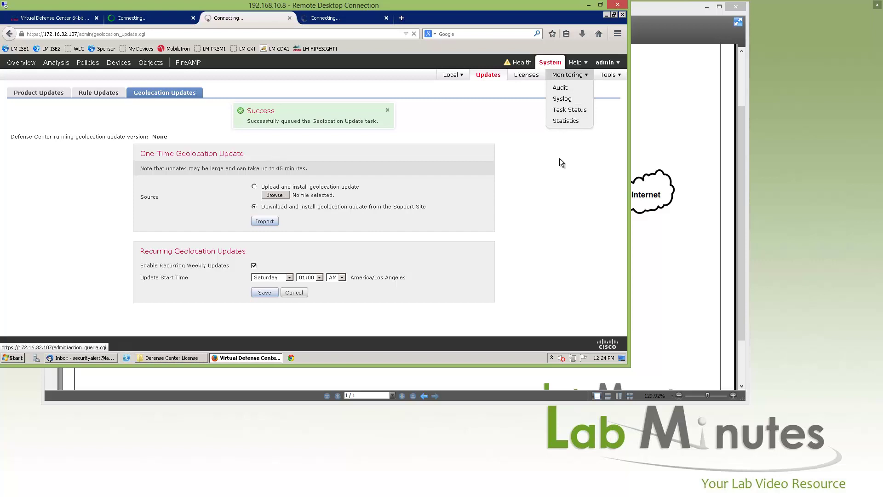
left_click(339, 16)
left_click(249, 22)
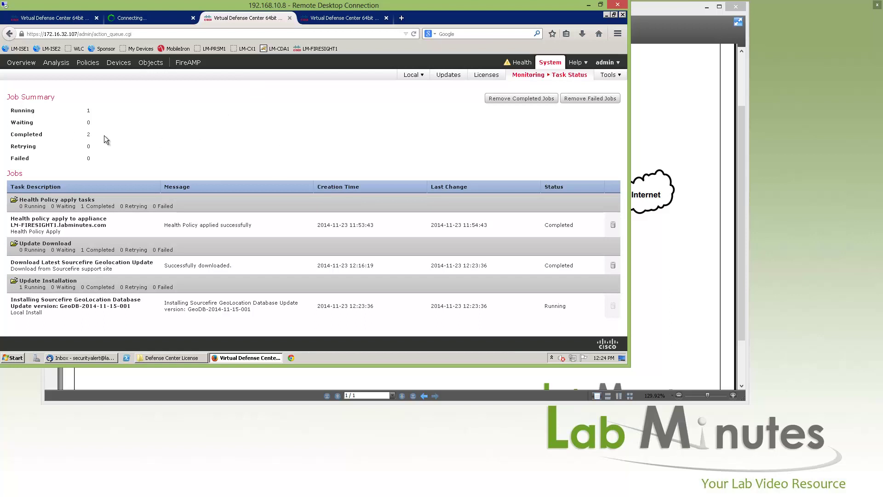
- Review the task list: geolocation download Completed successfully, GeoDB install job still Running
left_click_drag(42, 135, 18, 134)
left_click(99, 302)
left_click_drag(82, 299, 140, 299)
left_click_drag(48, 262, 145, 261)
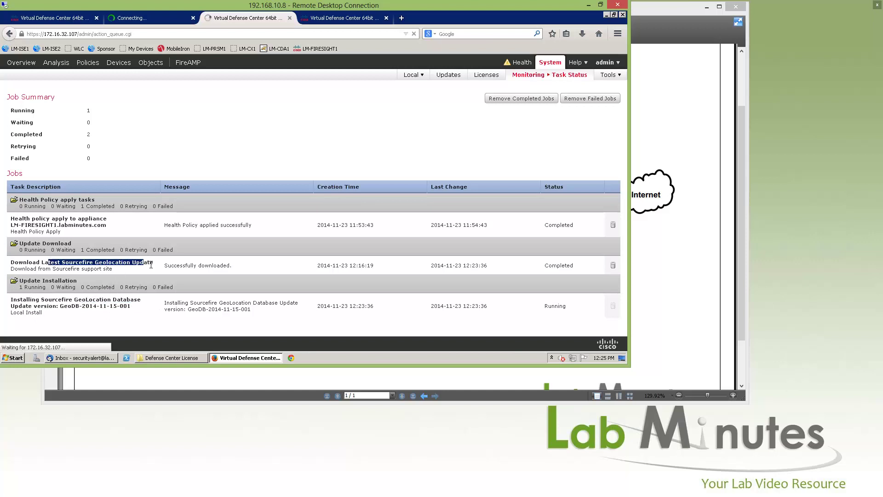
left_click_drag(223, 266, 180, 266)
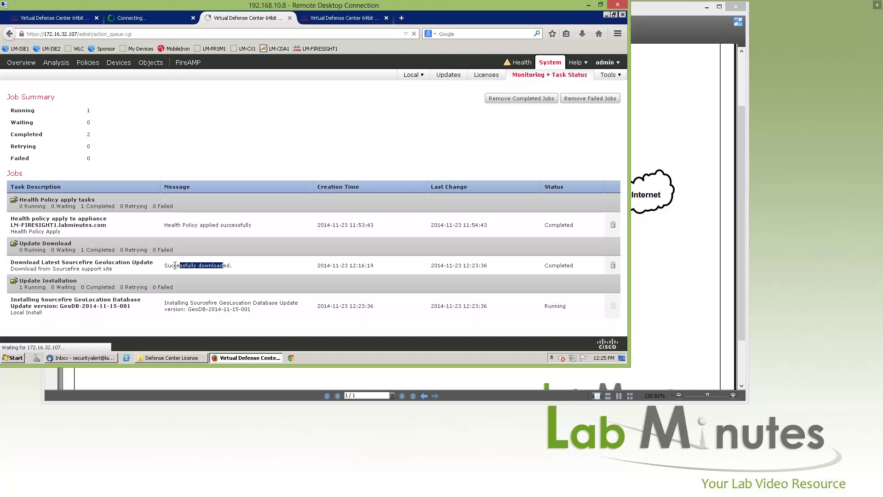
left_click_drag(585, 269, 537, 276)
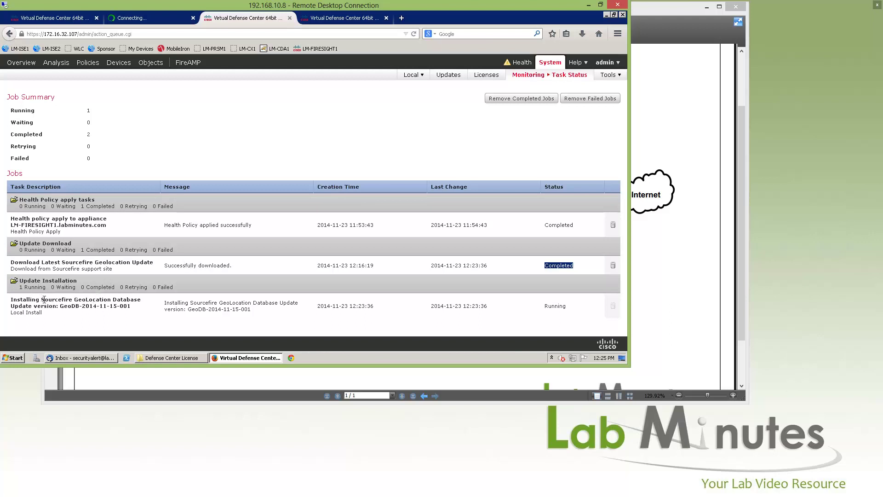
left_click_drag(101, 307, 40, 306)
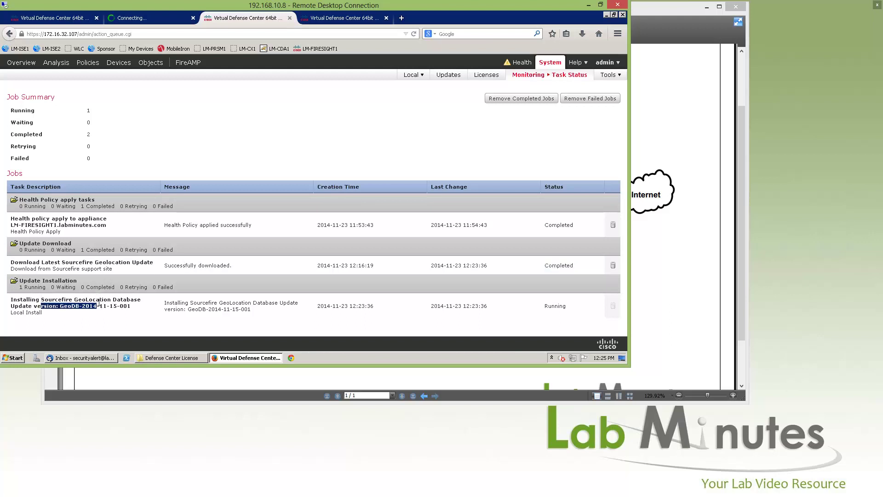
left_click_drag(569, 306, 539, 314)
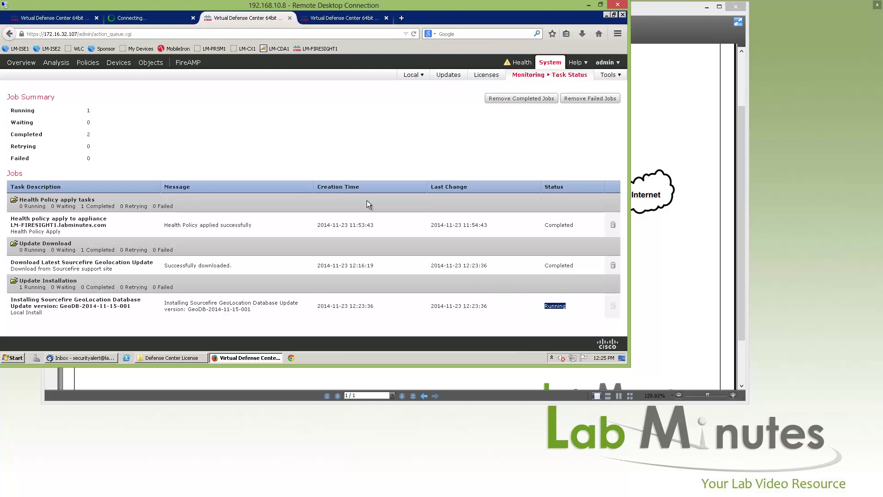
key("ctrl+Tab")
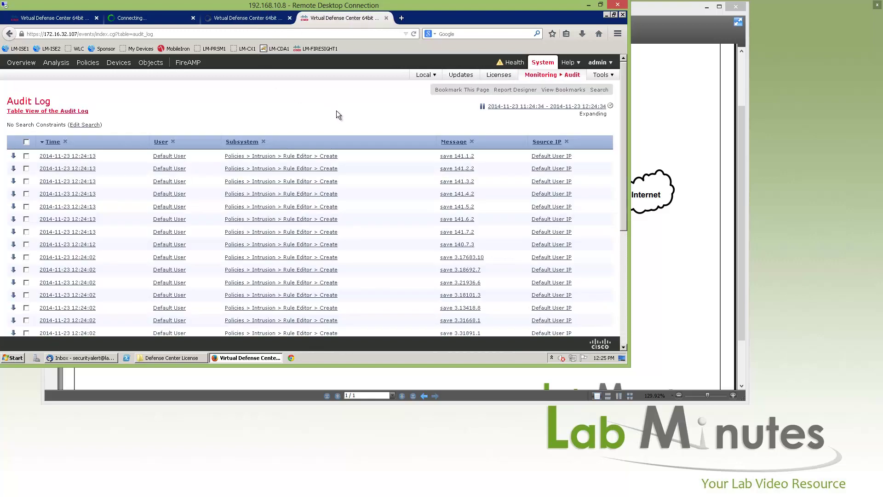
- Scroll the audit log, then reload it to show the 12:27 rule update and Initial Inline Policy entries
left_click(538, 79)
left_click(538, 79)
left_click(143, 18)
left_click(322, 18)
scroll(623, 107, "down", 1)
scroll(621, 118, "down", 2)
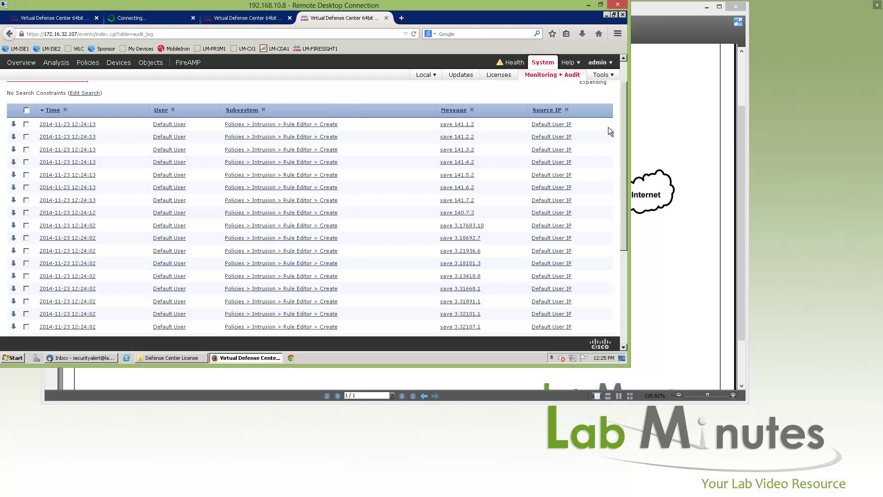
mouse_move(624, 131)
left_mouse_down()
mouse_move(624, 228)
mouse_move(619, 134)
left_mouse_up()
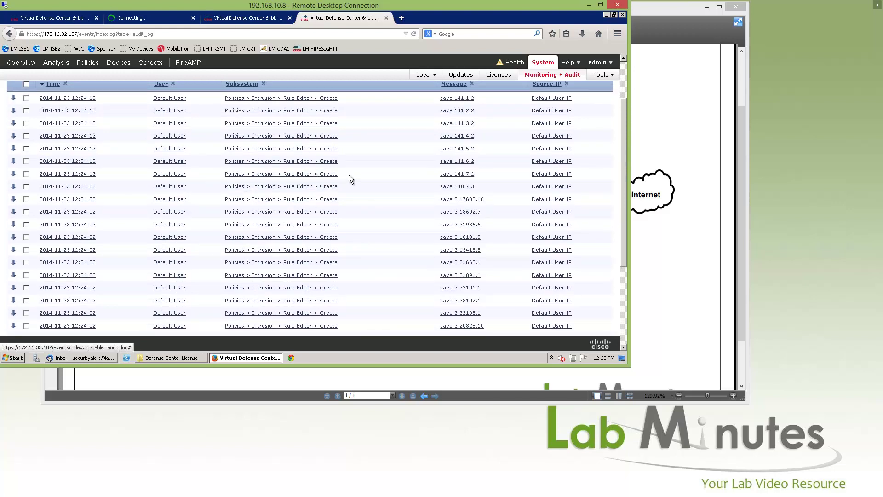
scroll(211, 182, "up", 3)
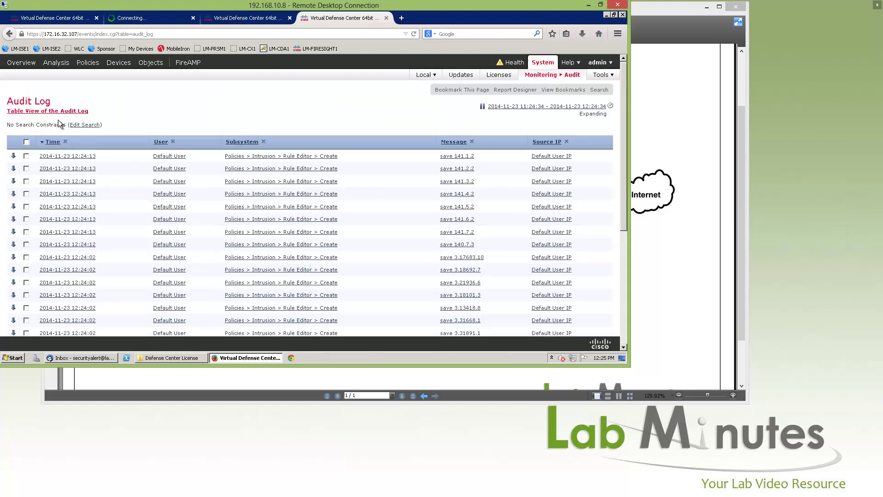
left_click(76, 124)
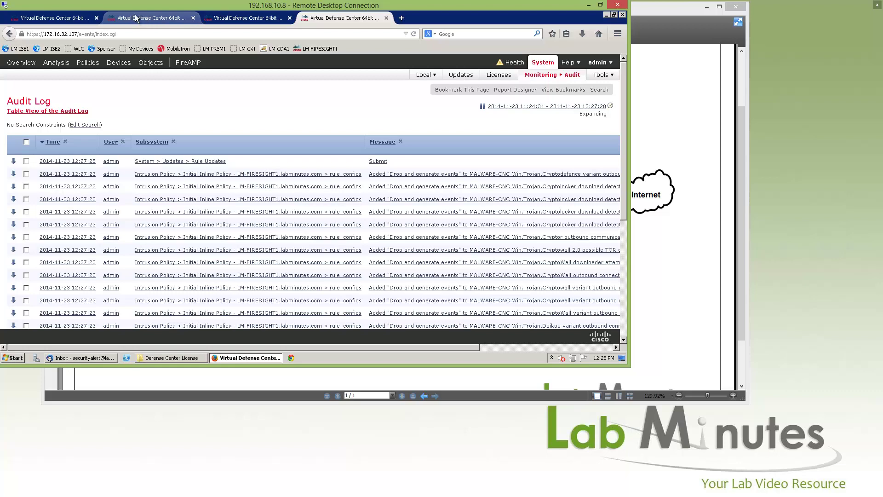
- Show the Rule Update Import Log as a table and highlight its 2639 imported rule changes
left_click(135, 17)
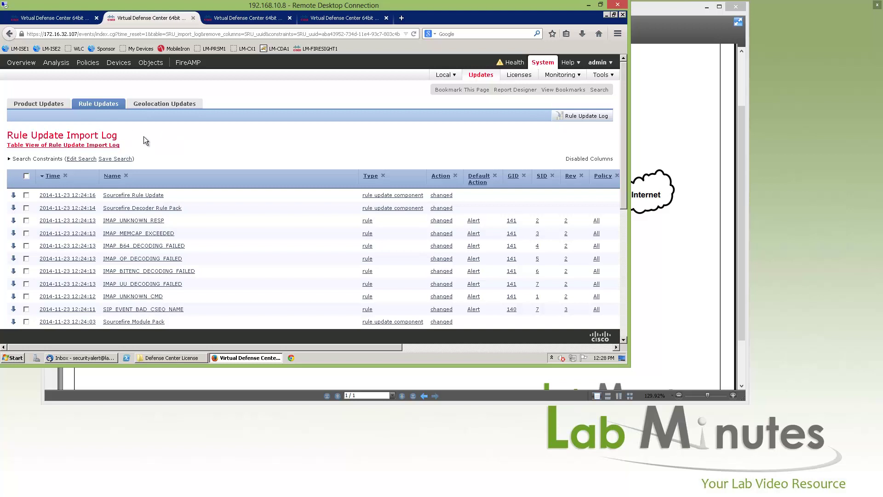
mouse_move(623, 118)
left_mouse_down()
mouse_move(625, 236)
mouse_move(621, 116)
left_mouse_up()
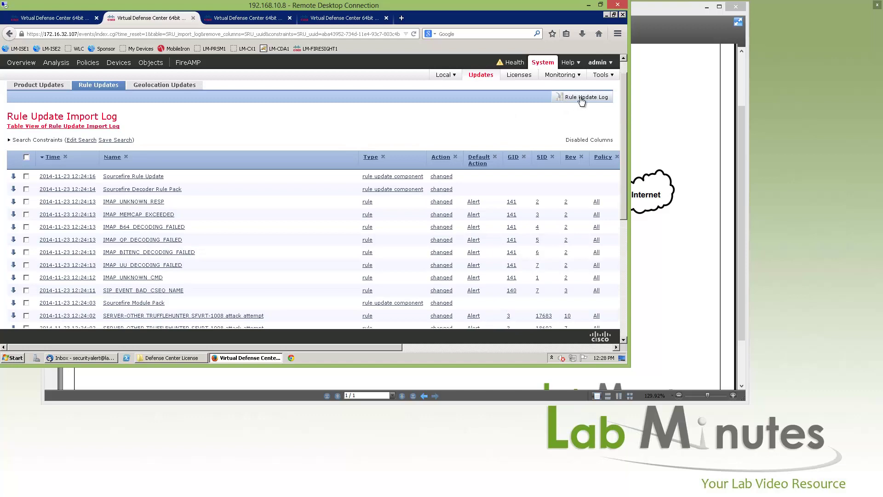
left_click(85, 127)
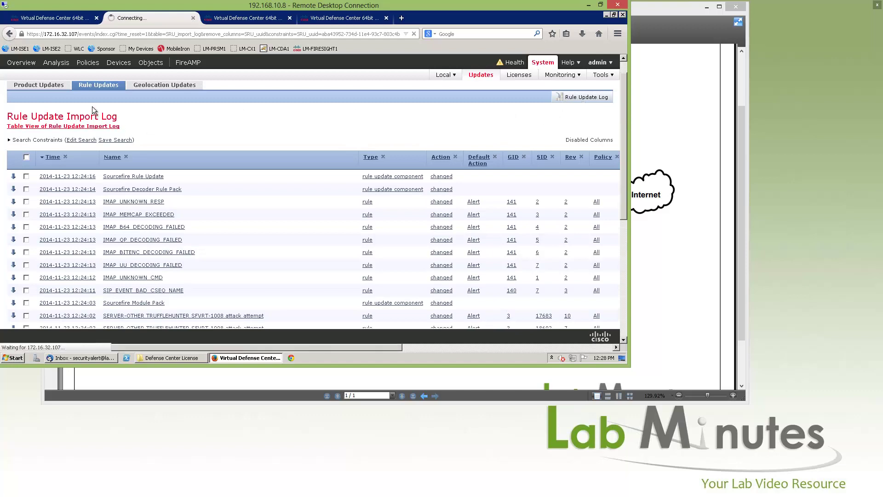
scroll(290, 89, "down", 1)
scroll(289, 87, "down", 5)
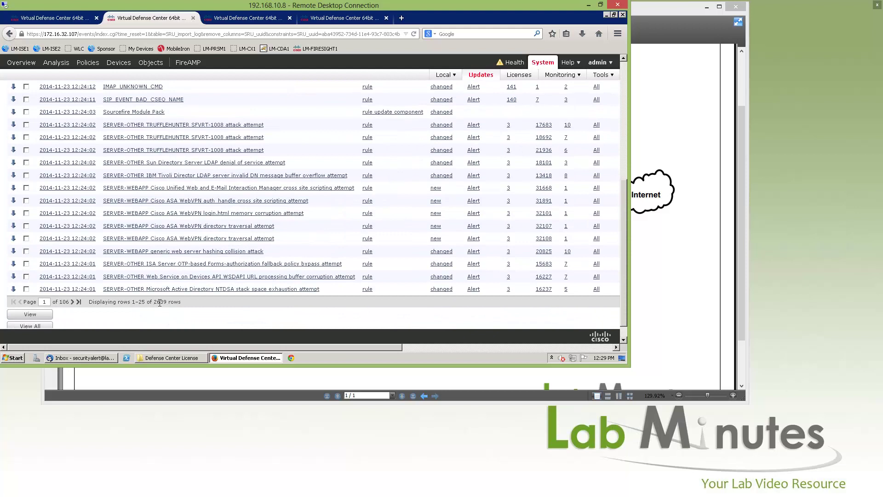
left_click_drag(157, 302, 175, 304)
scroll(354, 139, "up", 5)
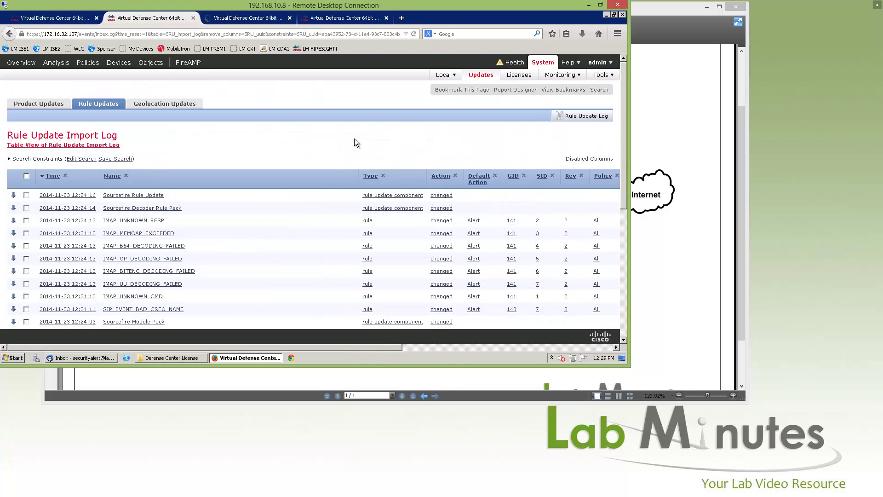